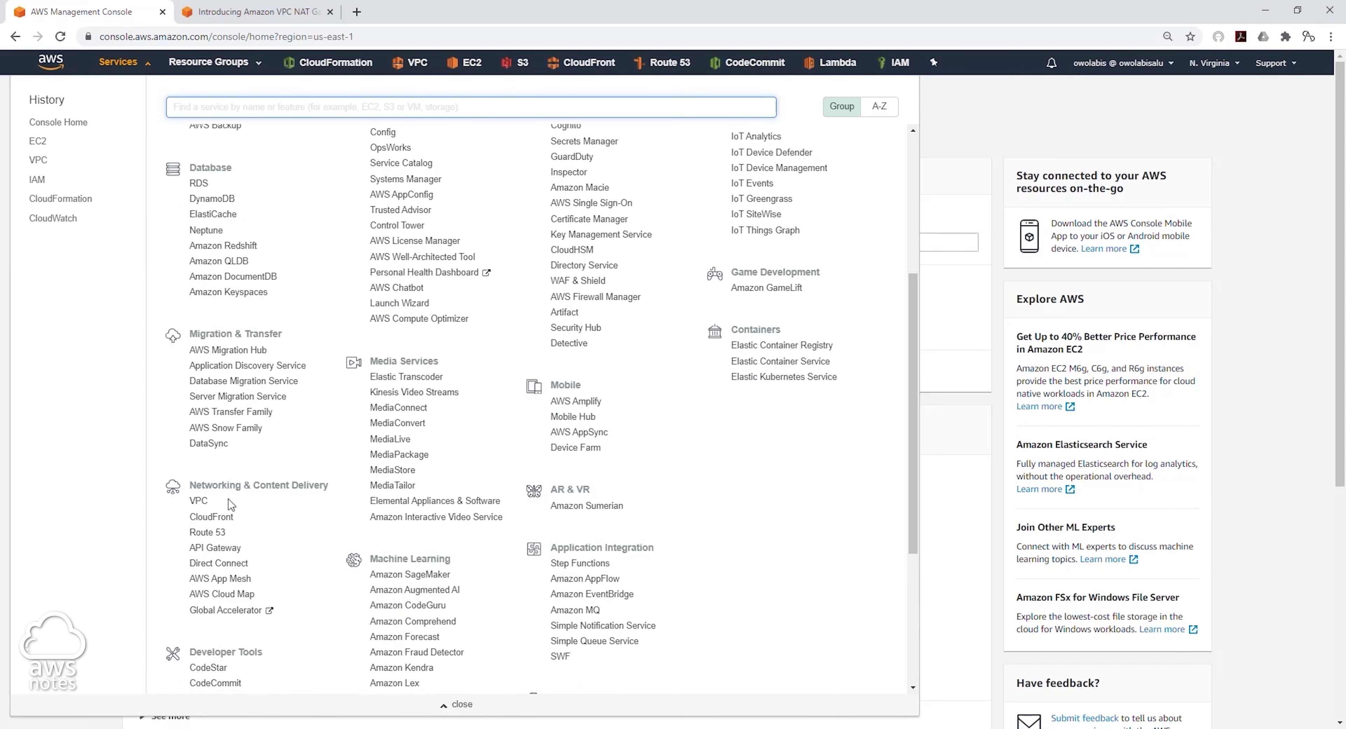
Allocate an Elastic IP address from Amazon's pool of IPv4 addresses in the VPC service
{"action": "left_click", "coordinate": [198, 502]}
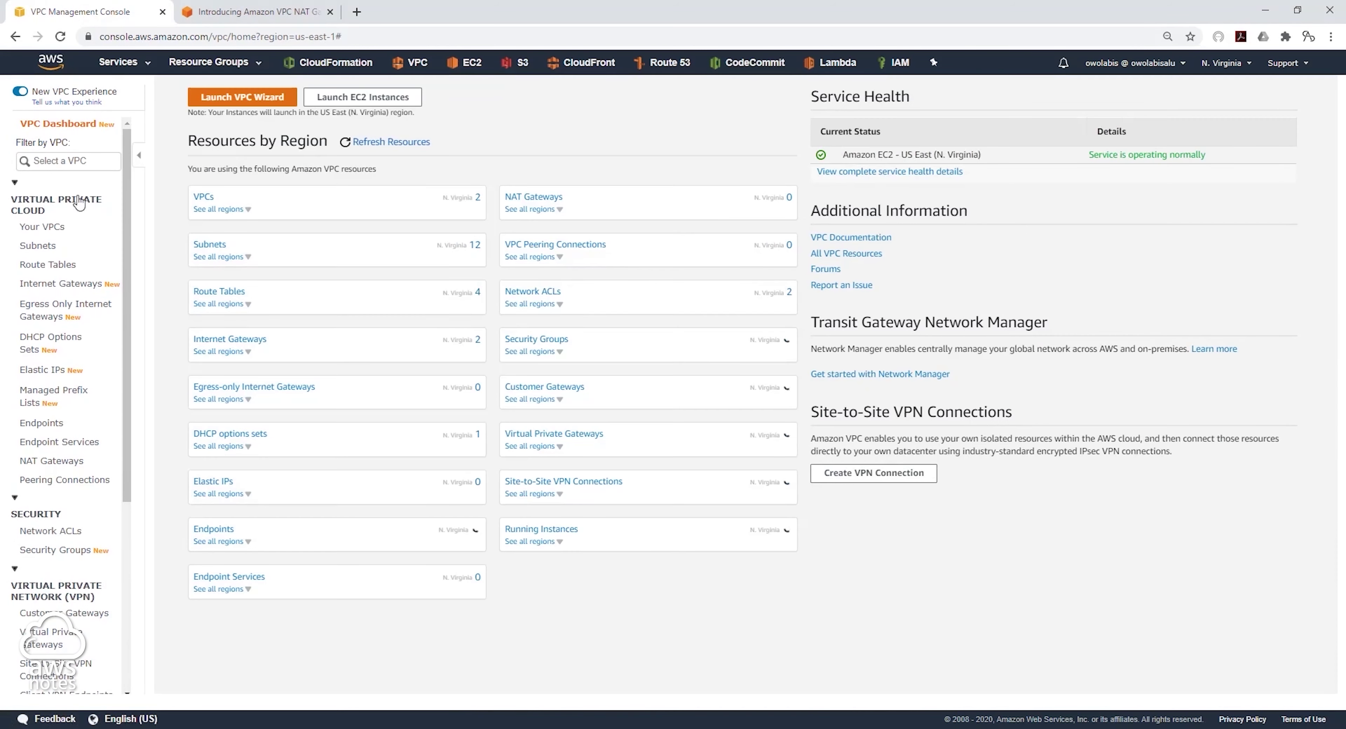
{"action": "left_click", "coordinate": [46, 374]}
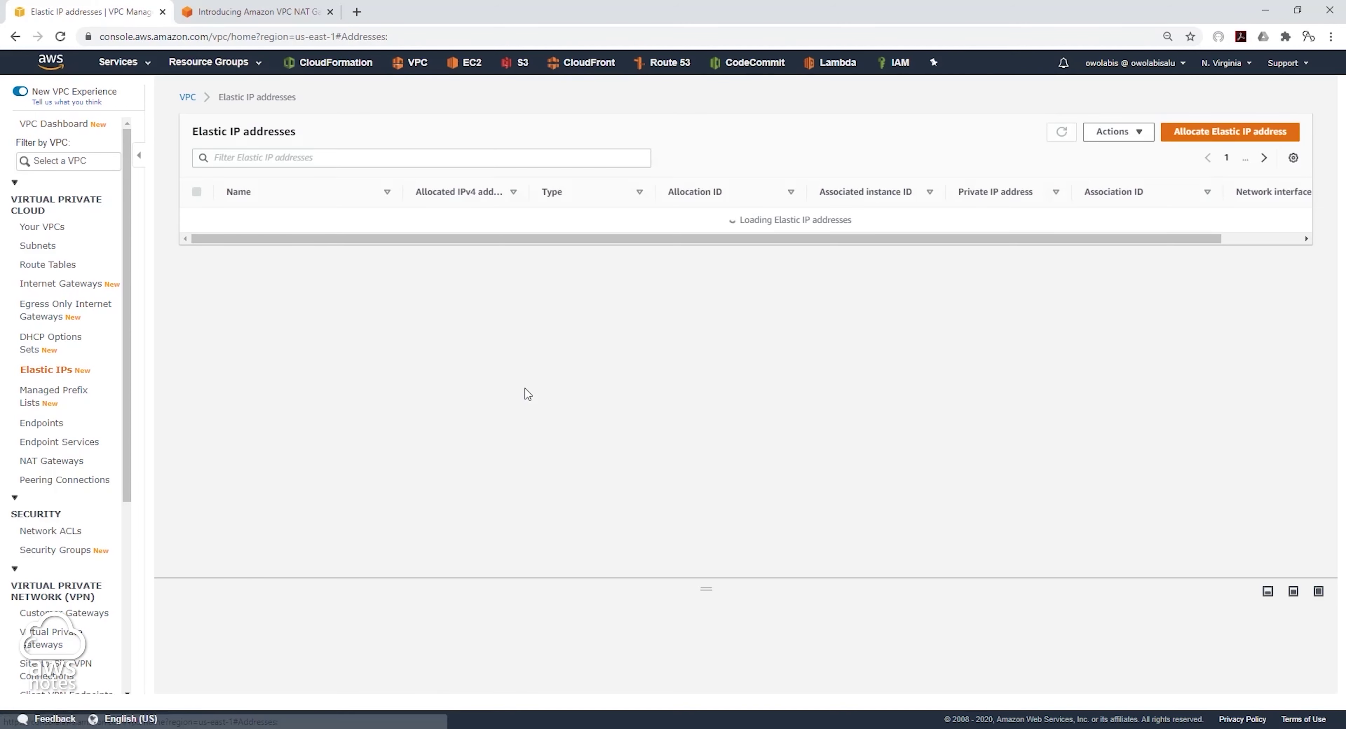
{"action": "left_click", "coordinate": [1225, 132]}
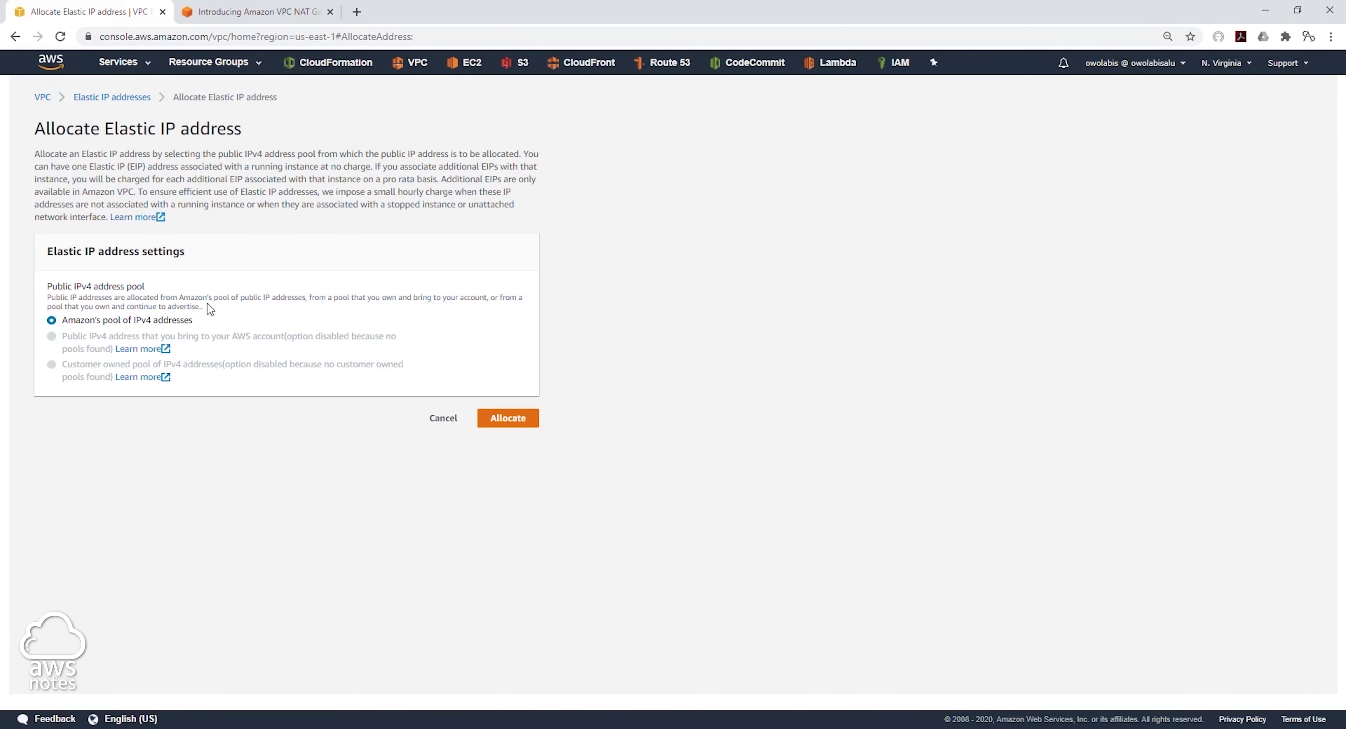
{"action": "left_click", "coordinate": [515, 432]}
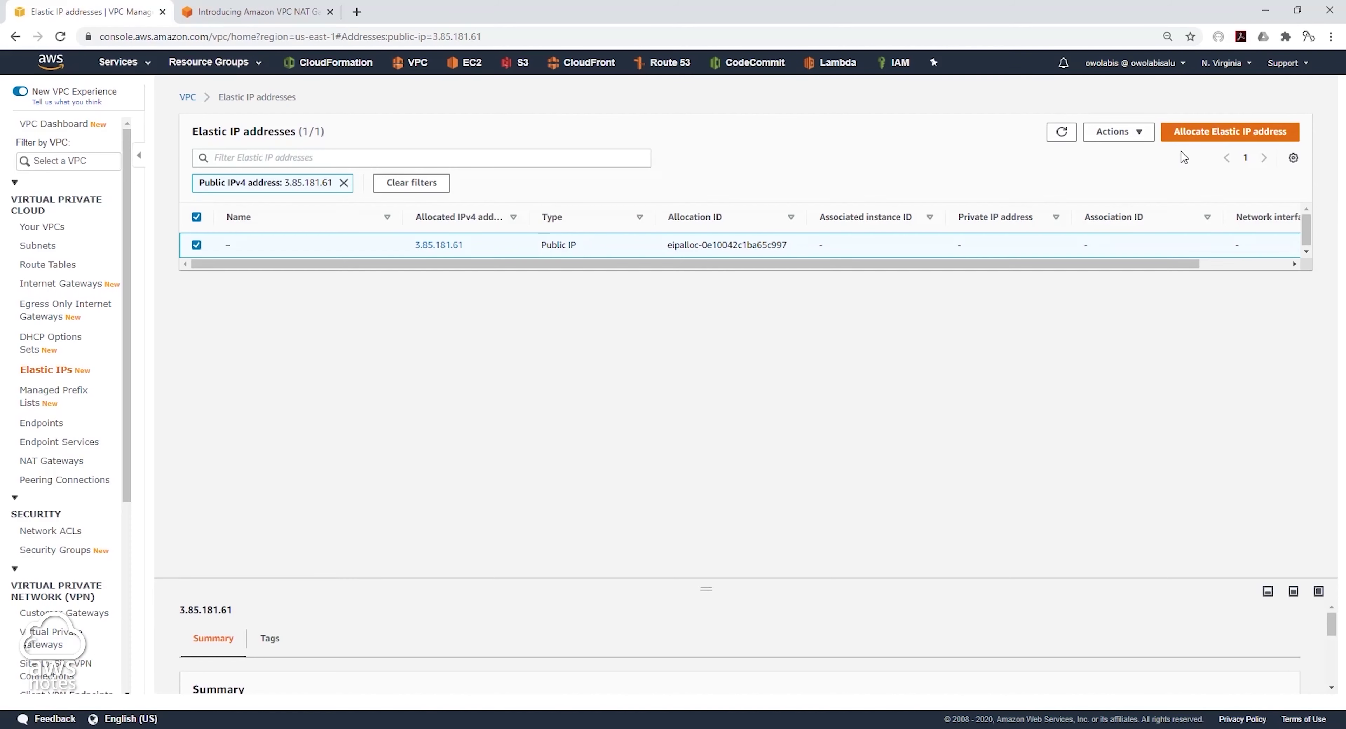
Allocate a second Elastic IP address from Amazon's pool and remove the public IPv4 address filter from the list
{"action": "left_click", "coordinate": [1192, 137]}
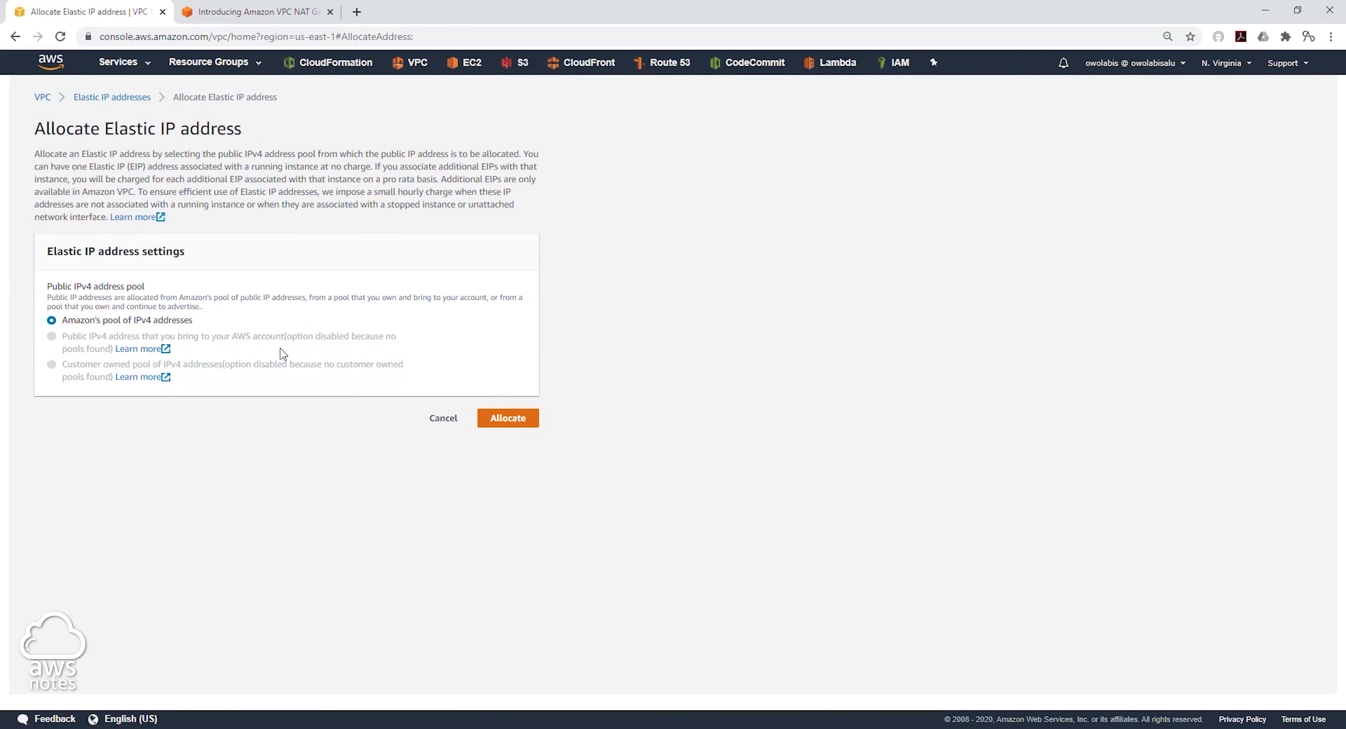
{"action": "left_click", "coordinate": [513, 427]}
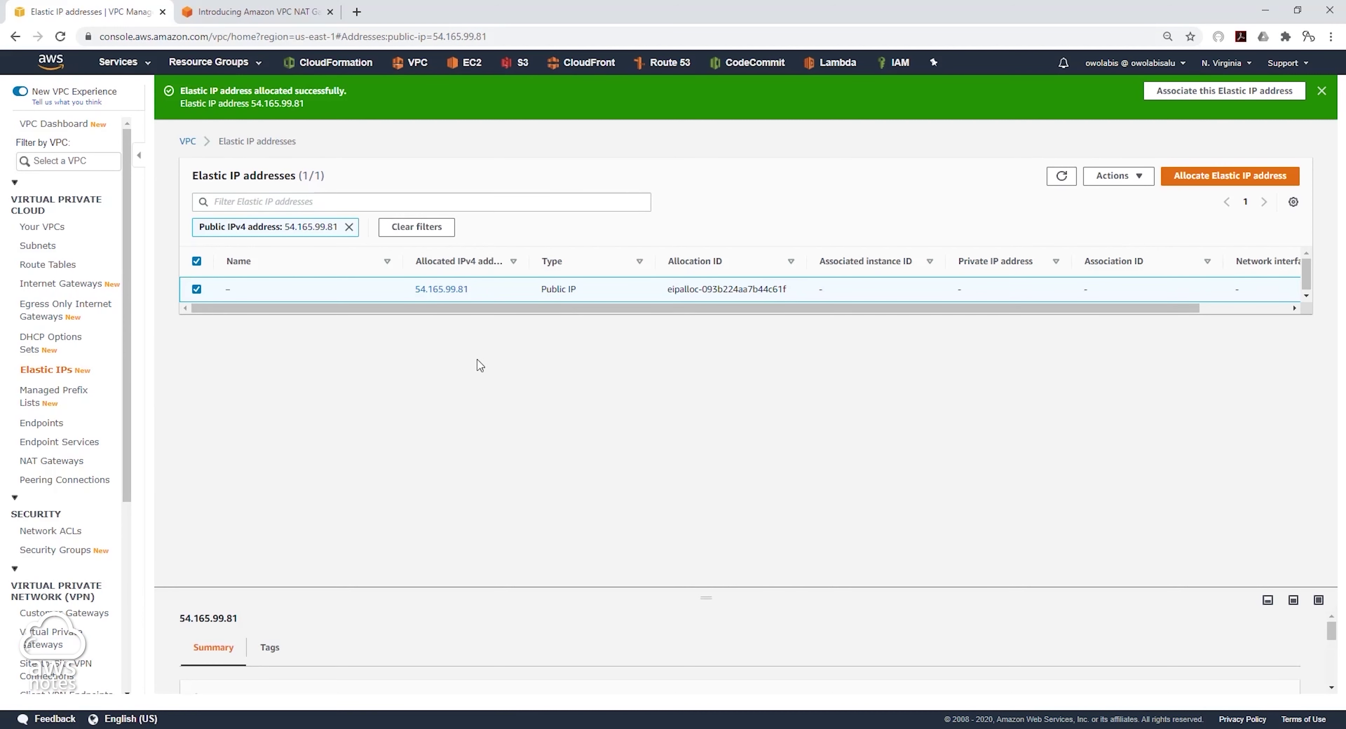
{"action": "left_click", "coordinate": [349, 228]}
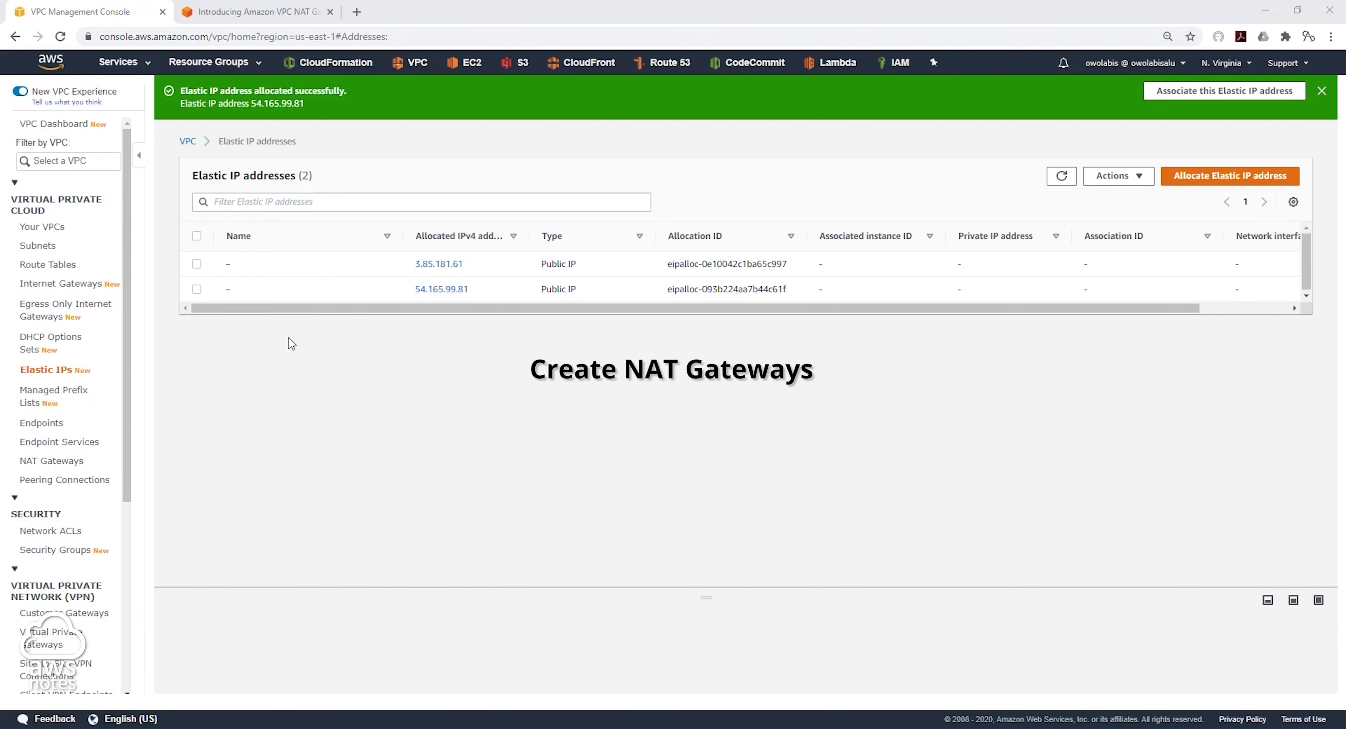
Set up a new NAT gateway in Public Subnet 1 of Demo VPC with the Elastic IP 3.85.181.61
{"action": "left_click", "coordinate": [50, 462]}
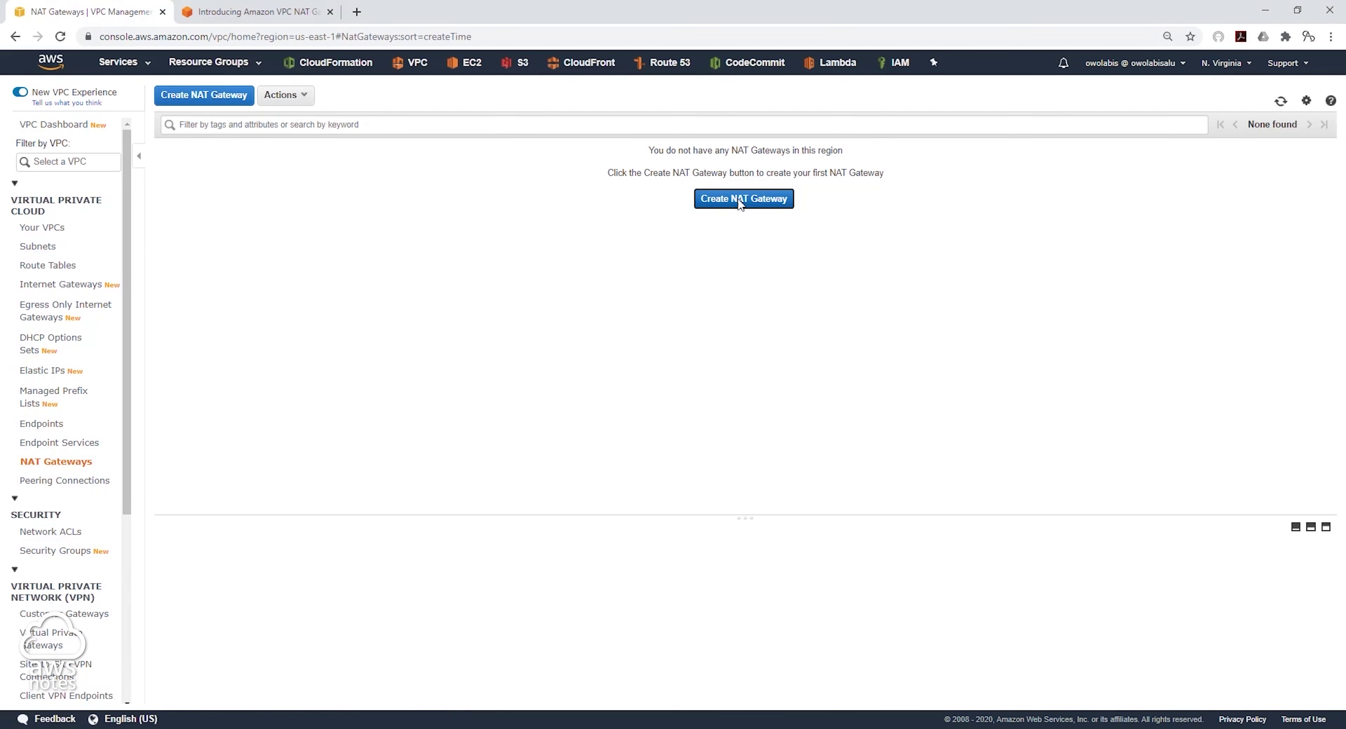
{"action": "left_click", "coordinate": [736, 200]}
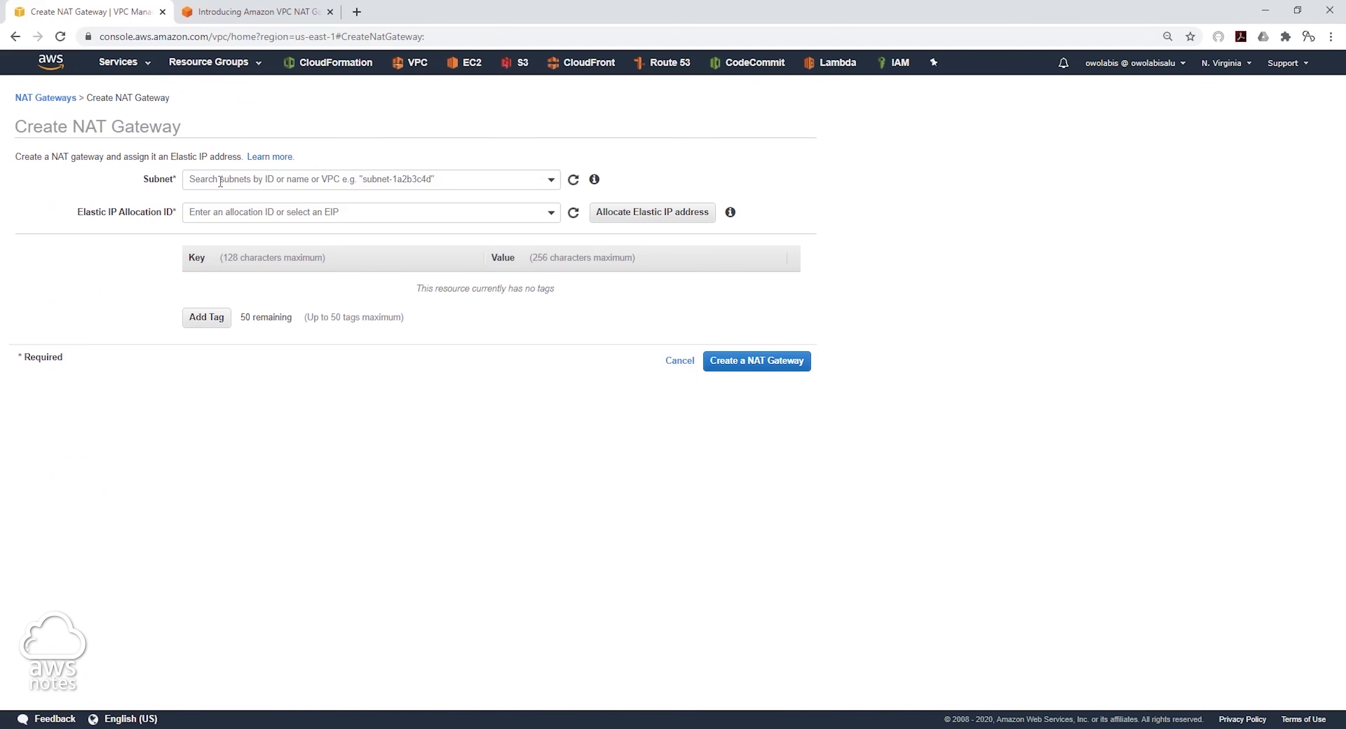
{"action": "left_click", "coordinate": [221, 182]}
{"action": "scroll", "coordinate": [345, 261], "scroll_direction": "down", "scroll_amount": 2}
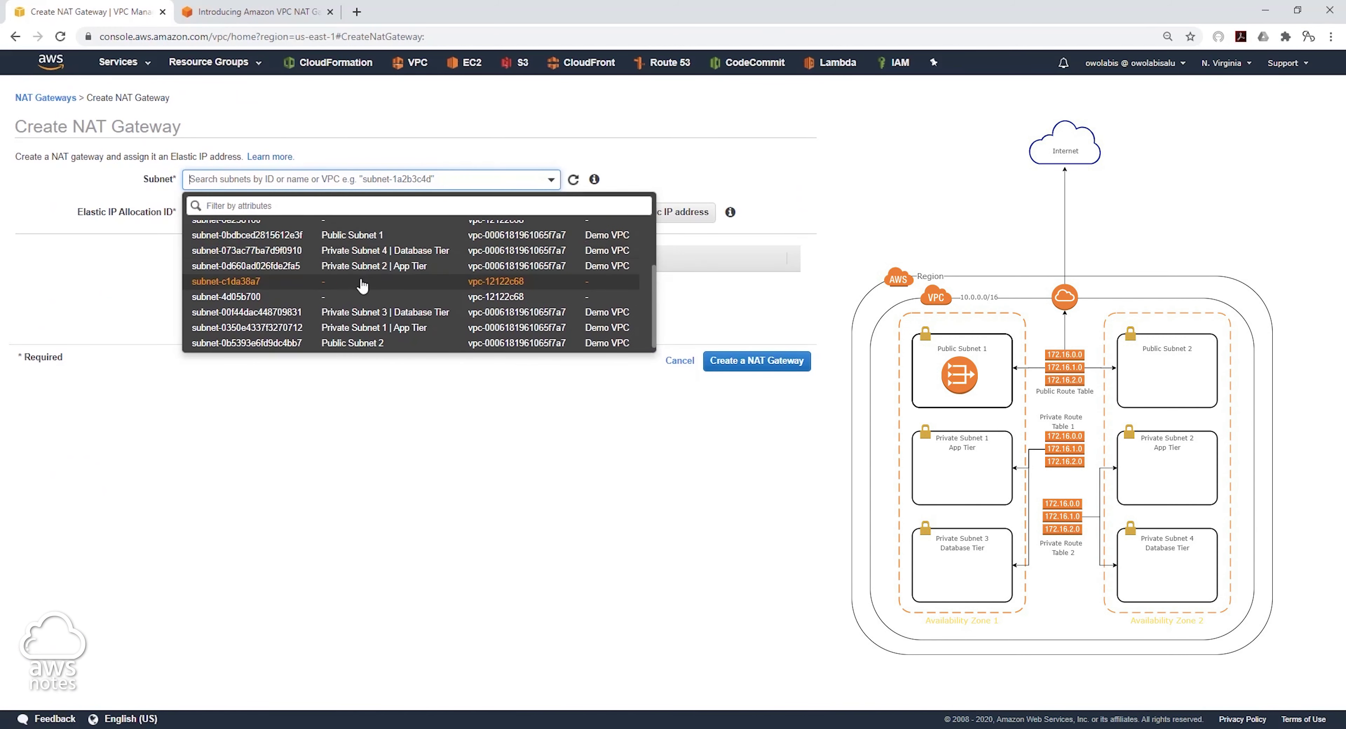
{"action": "left_click", "coordinate": [354, 241]}
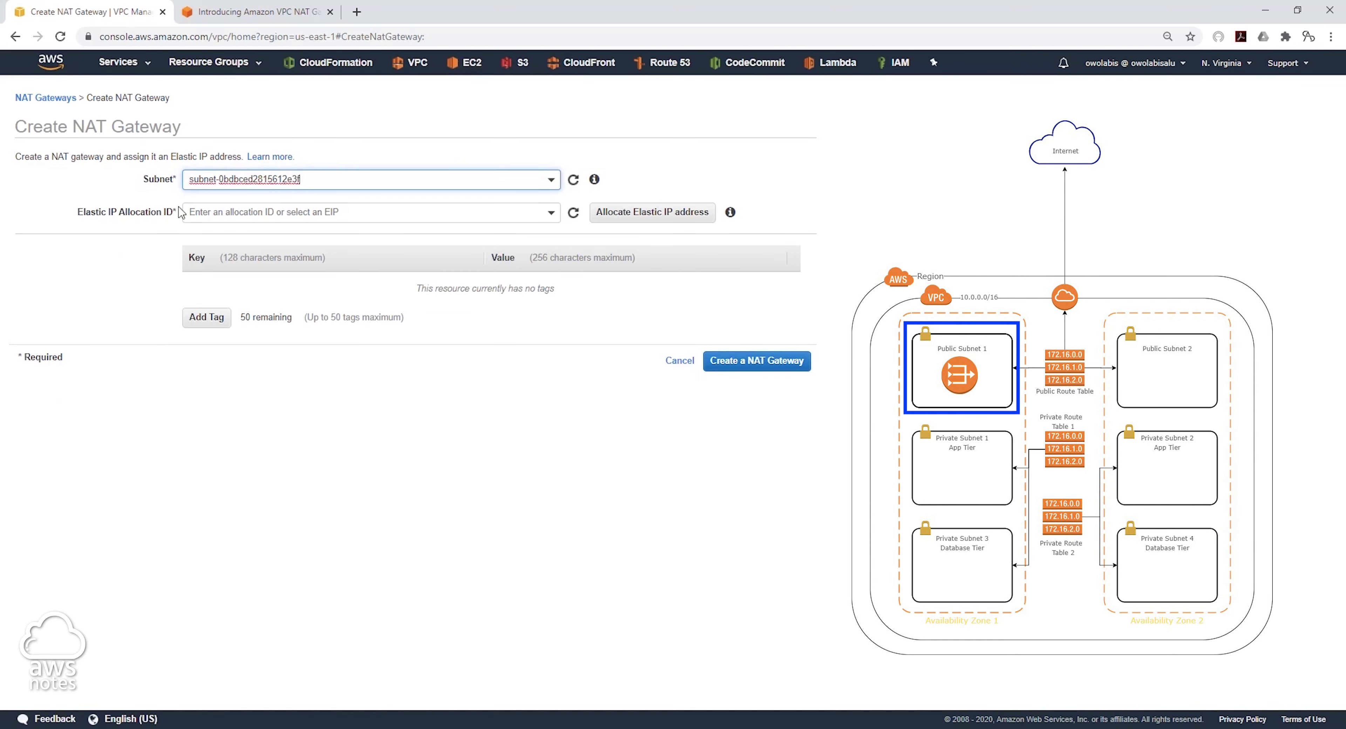
{"action": "left_click", "coordinate": [229, 214]}
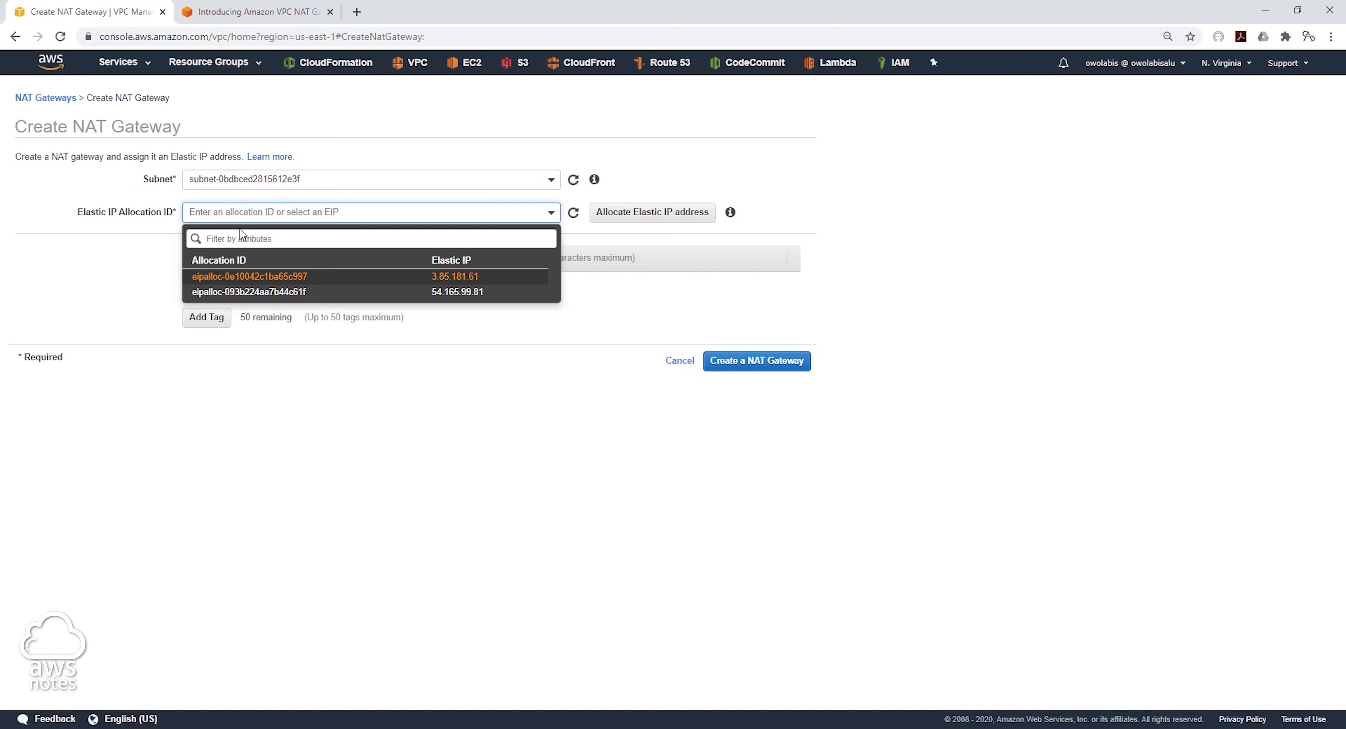
{"action": "left_click", "coordinate": [441, 283]}
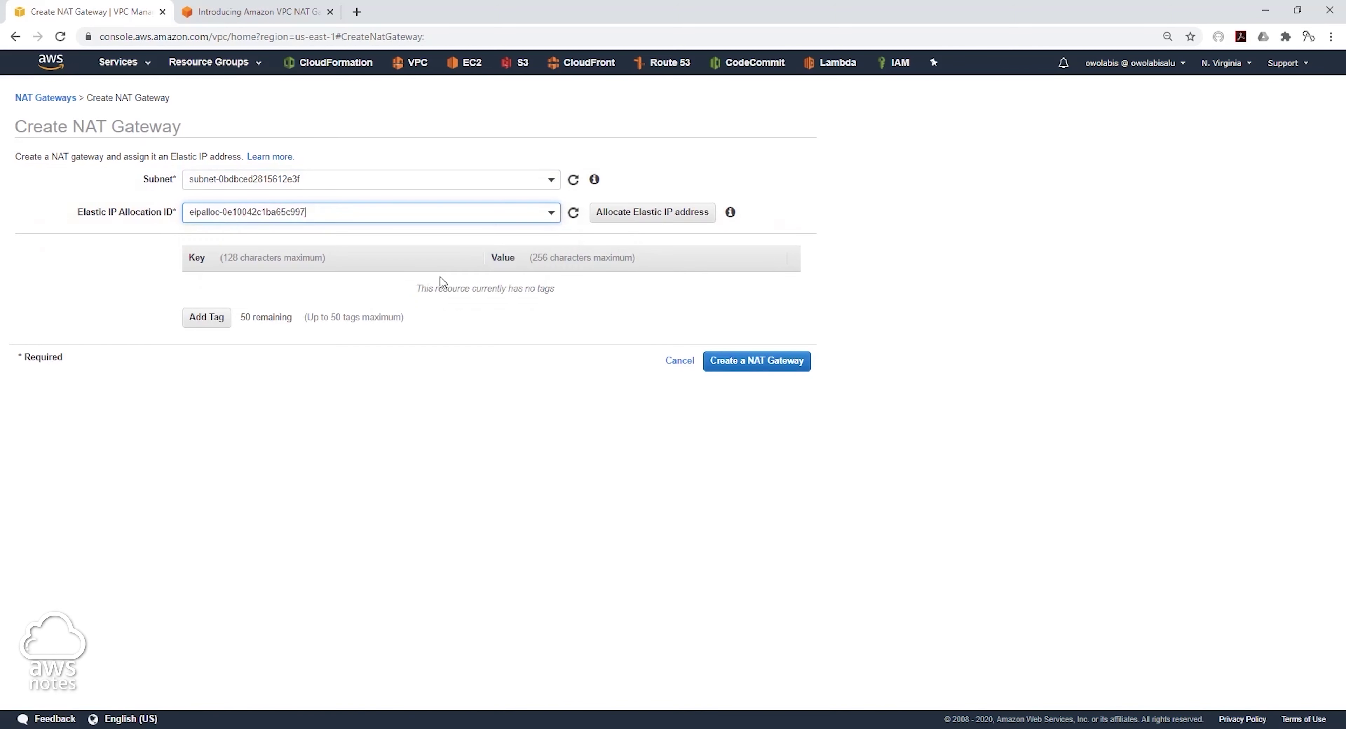
Tag the NAT gateway with the key Name and value "NatGateway Public Subnet 1", and create it
{"action": "left_click", "coordinate": [214, 326]}
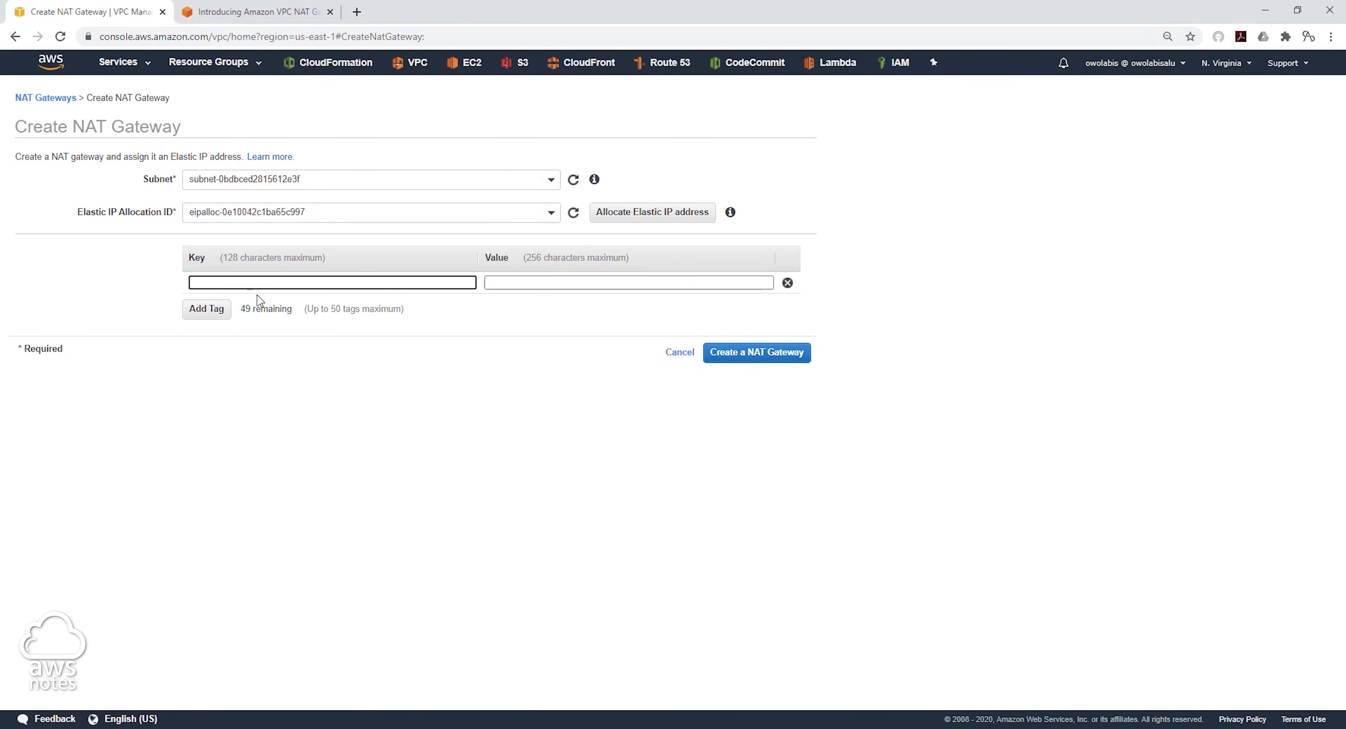
{"action": "type", "text": "Name"}
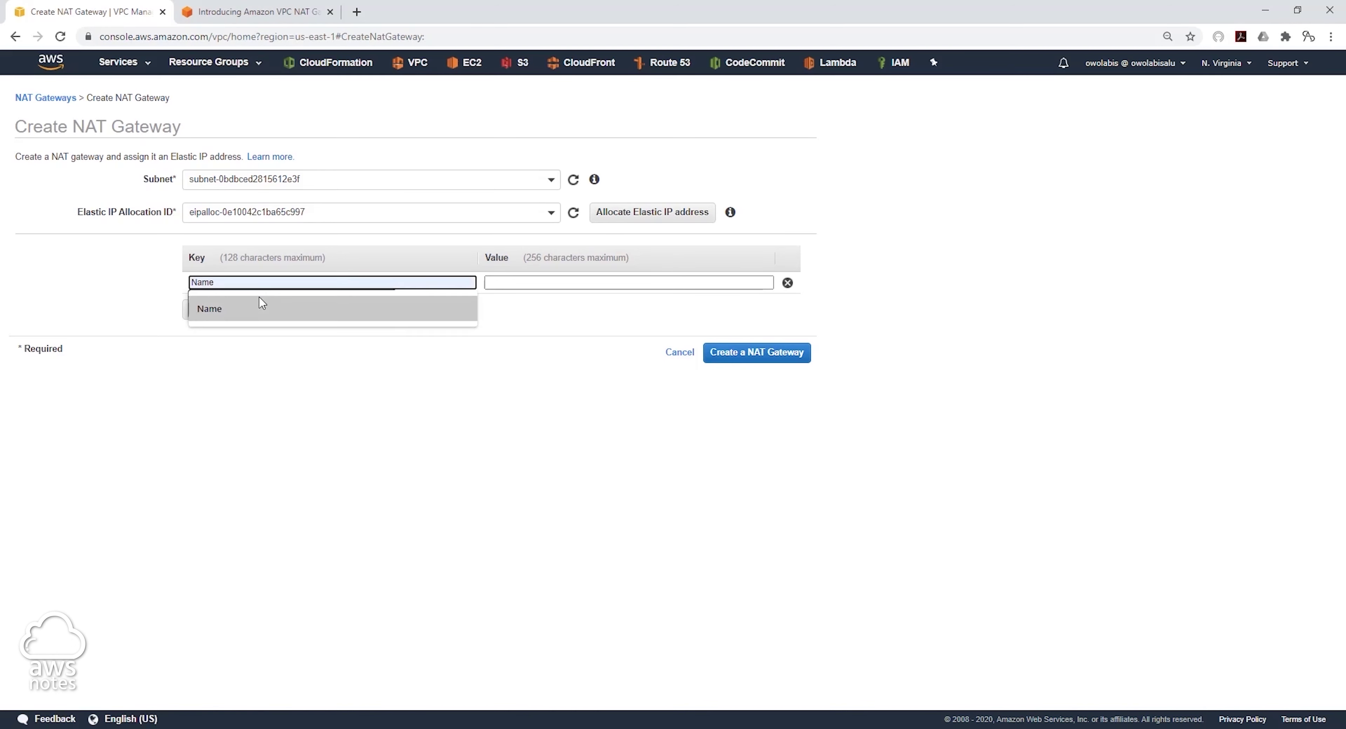
{"action": "left_click", "coordinate": [258, 296]}
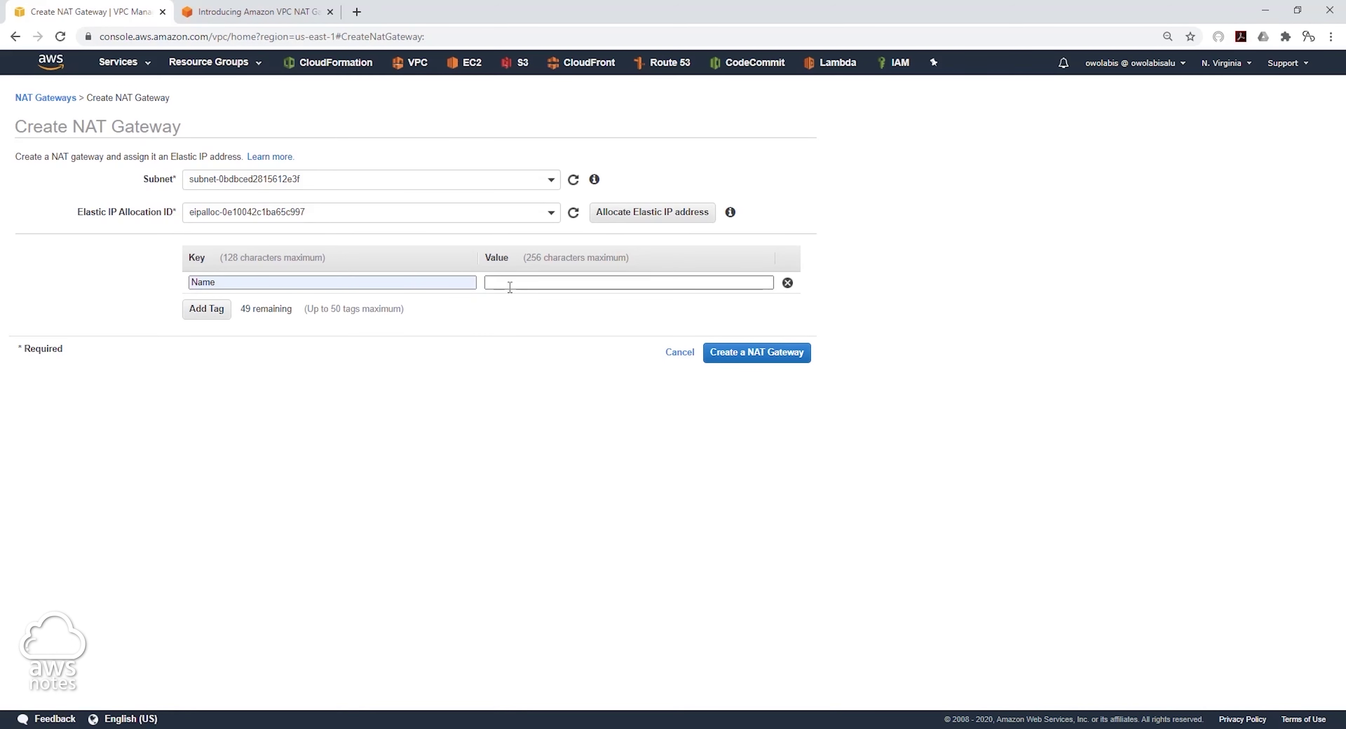
{"action": "left_click", "coordinate": [511, 285]}
{"action": "left_click", "coordinate": [511, 306]}
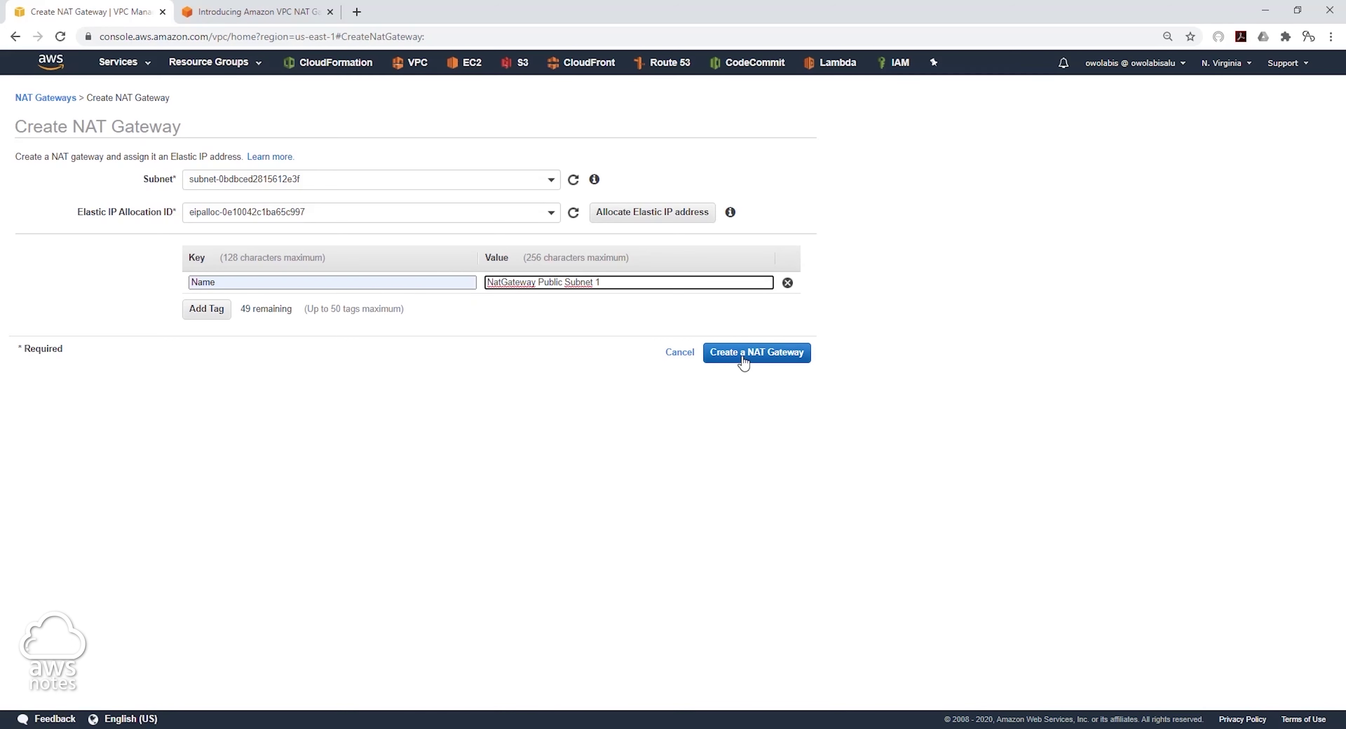
{"action": "left_click", "coordinate": [743, 361]}
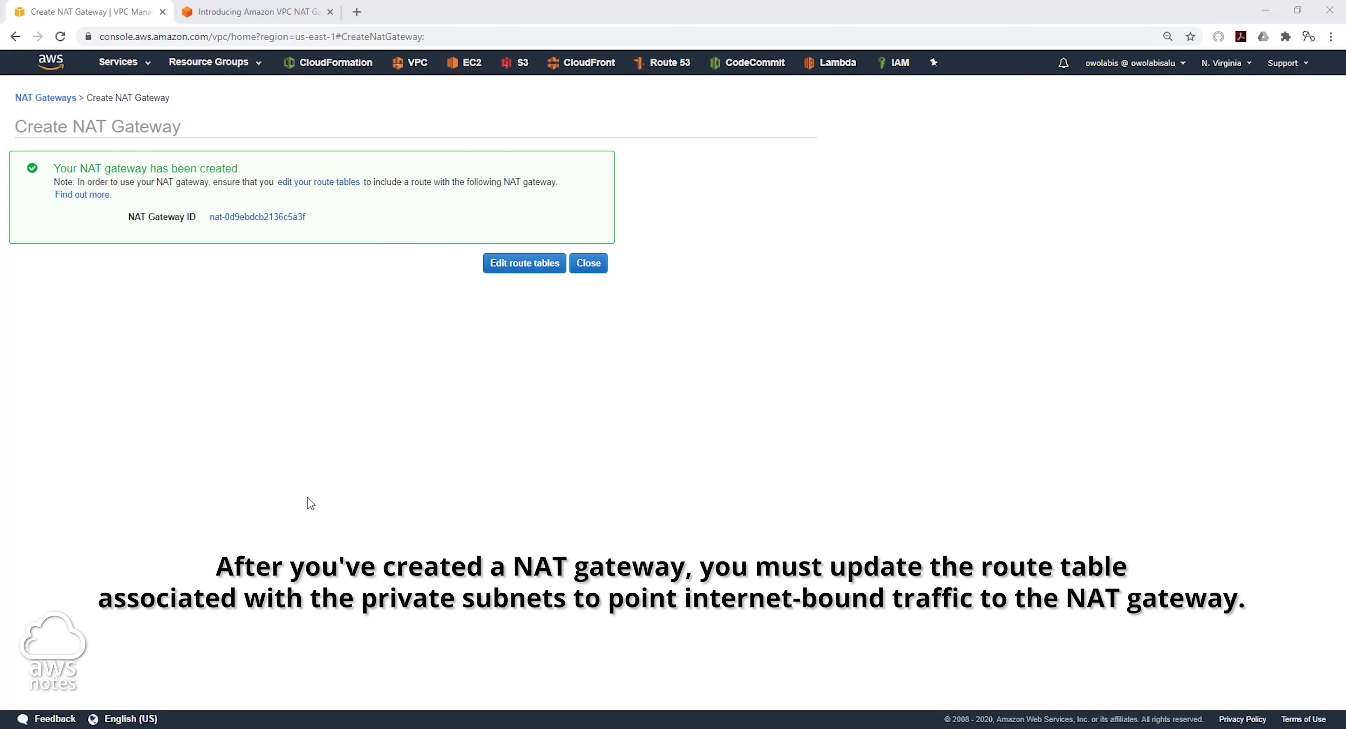
Add a route with destination 0.0.0.0/0 to Private Route Table 1
{"action": "left_click", "coordinate": [516, 270]}
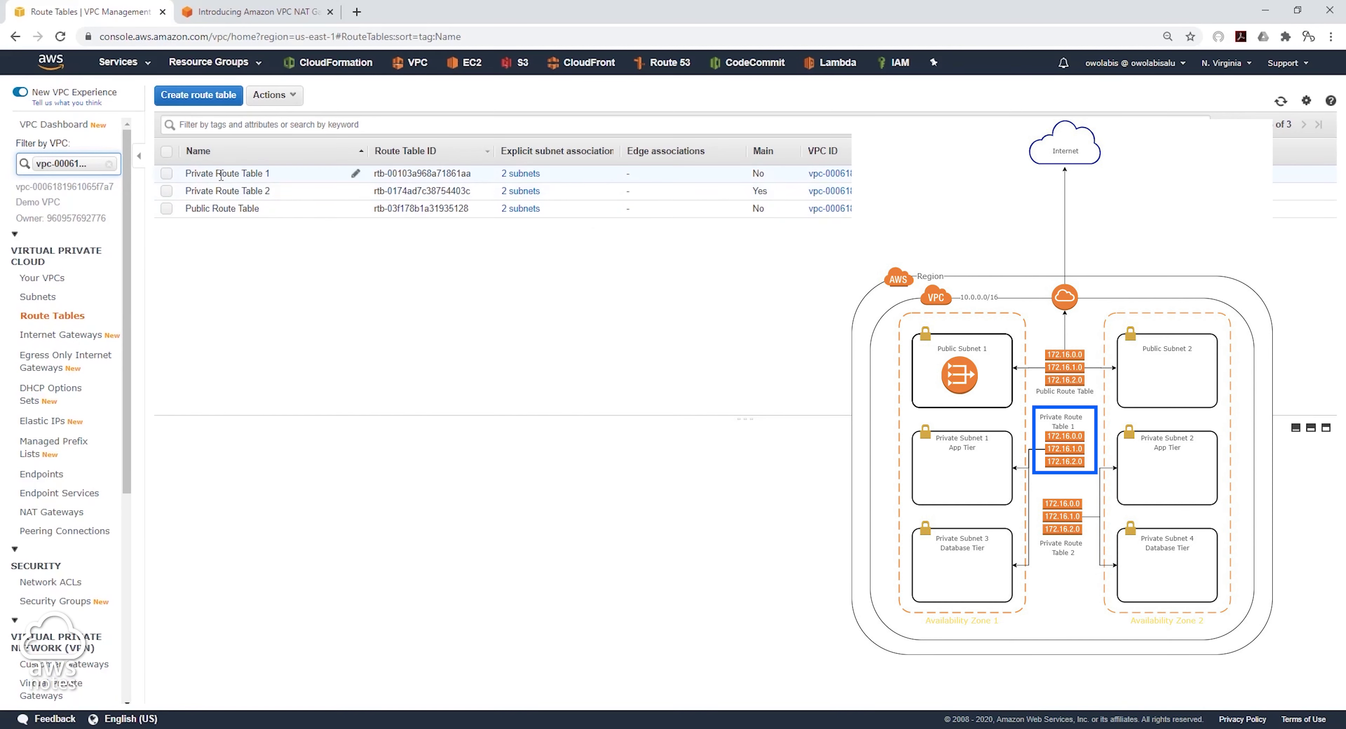
{"action": "left_click", "coordinate": [167, 174]}
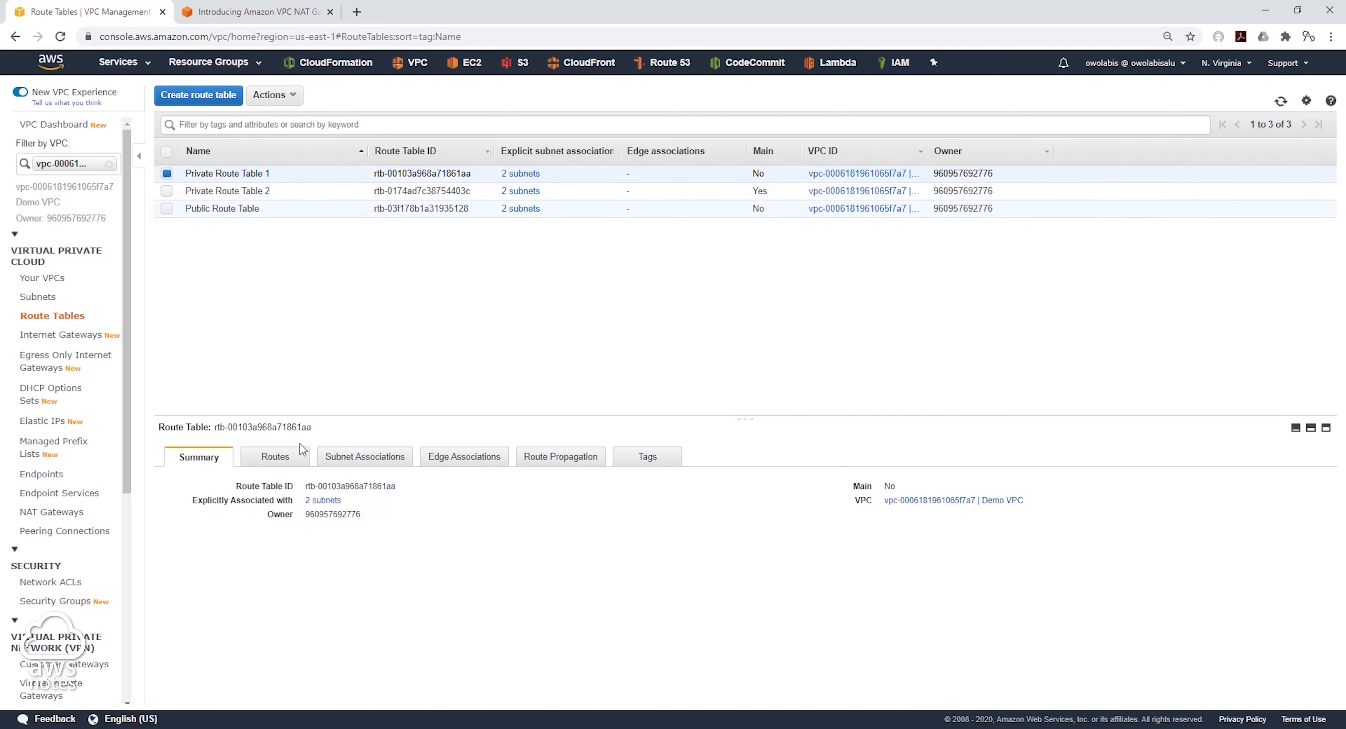
{"action": "left_click", "coordinate": [284, 461]}
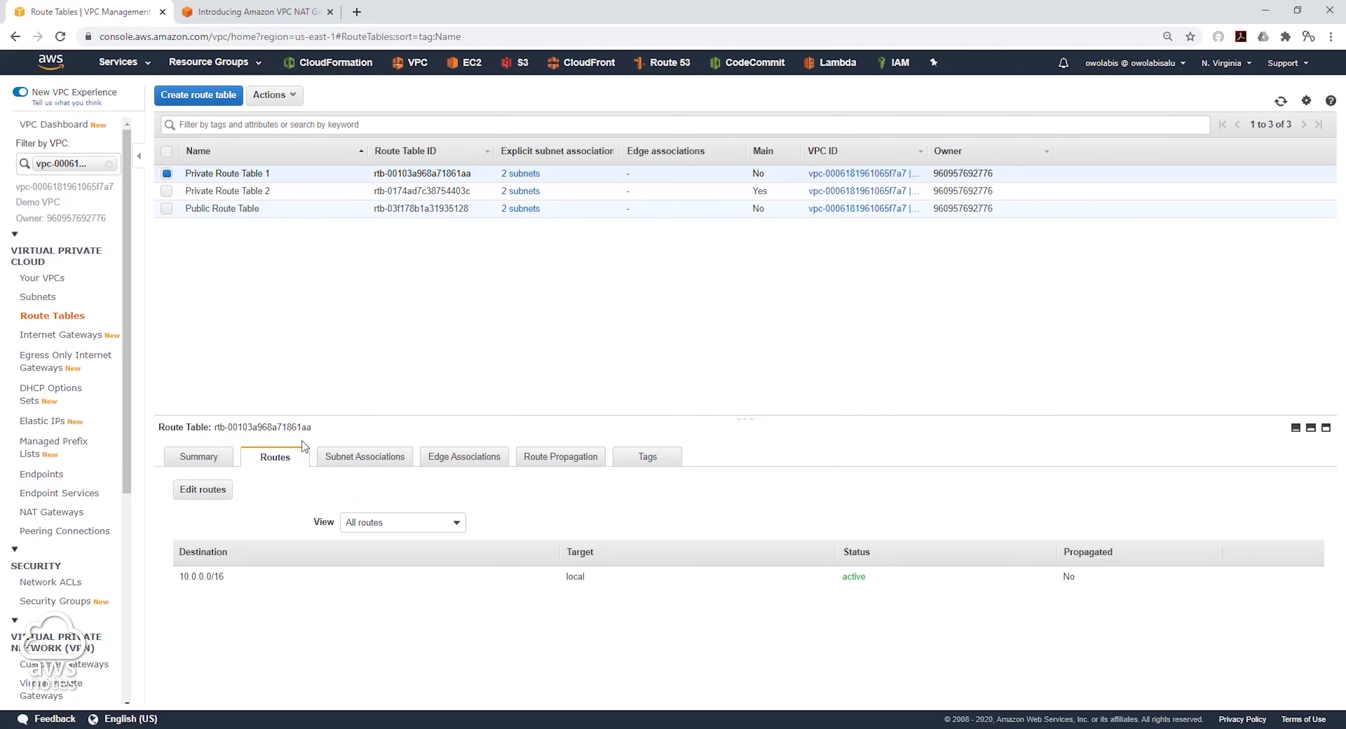
{"action": "left_click", "coordinate": [212, 496]}
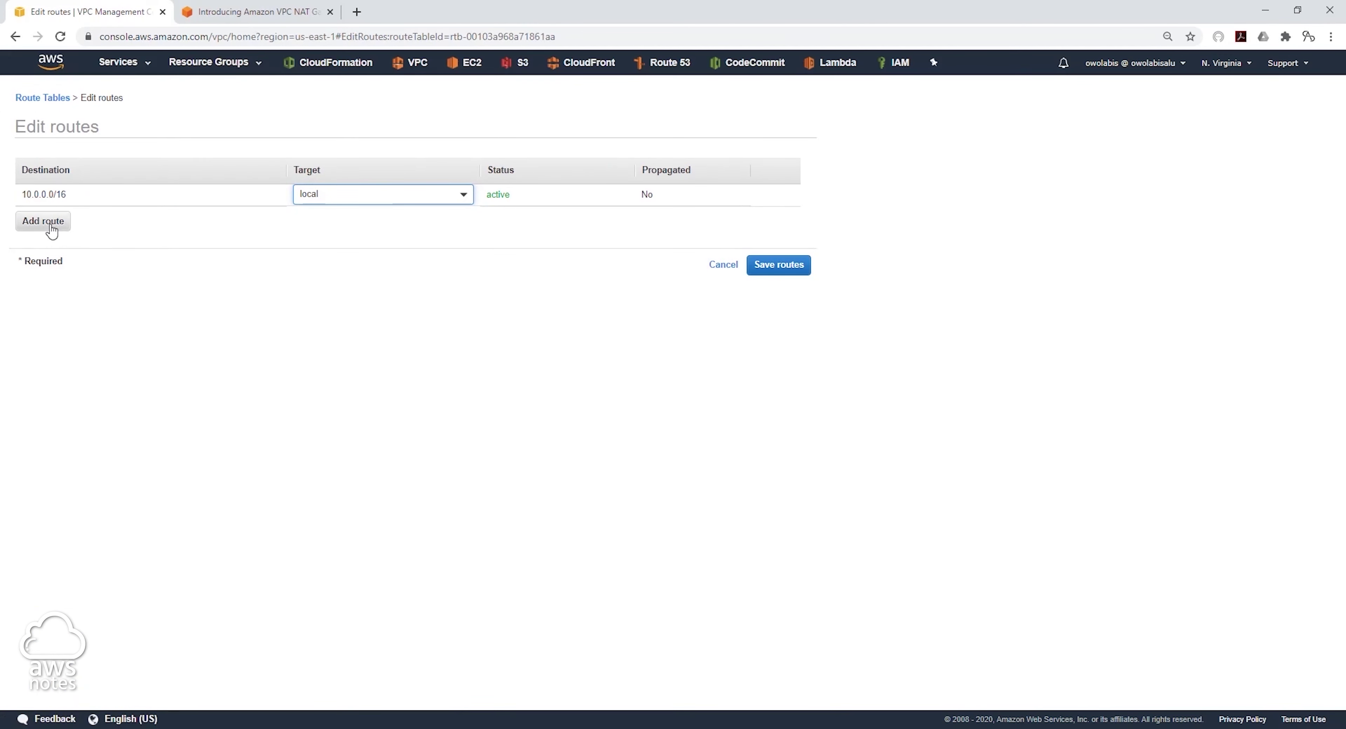
{"action": "left_click", "coordinate": [52, 230]}
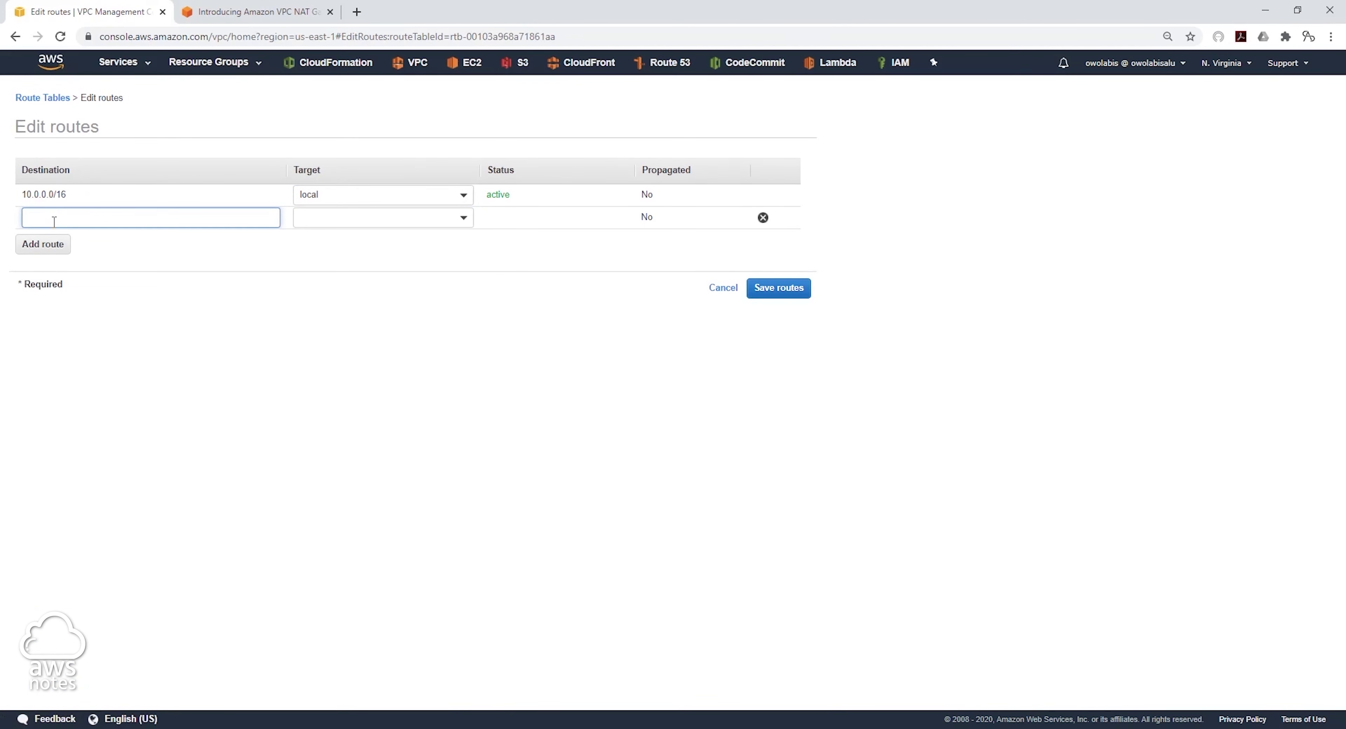
{"action": "type", "text": "00"}
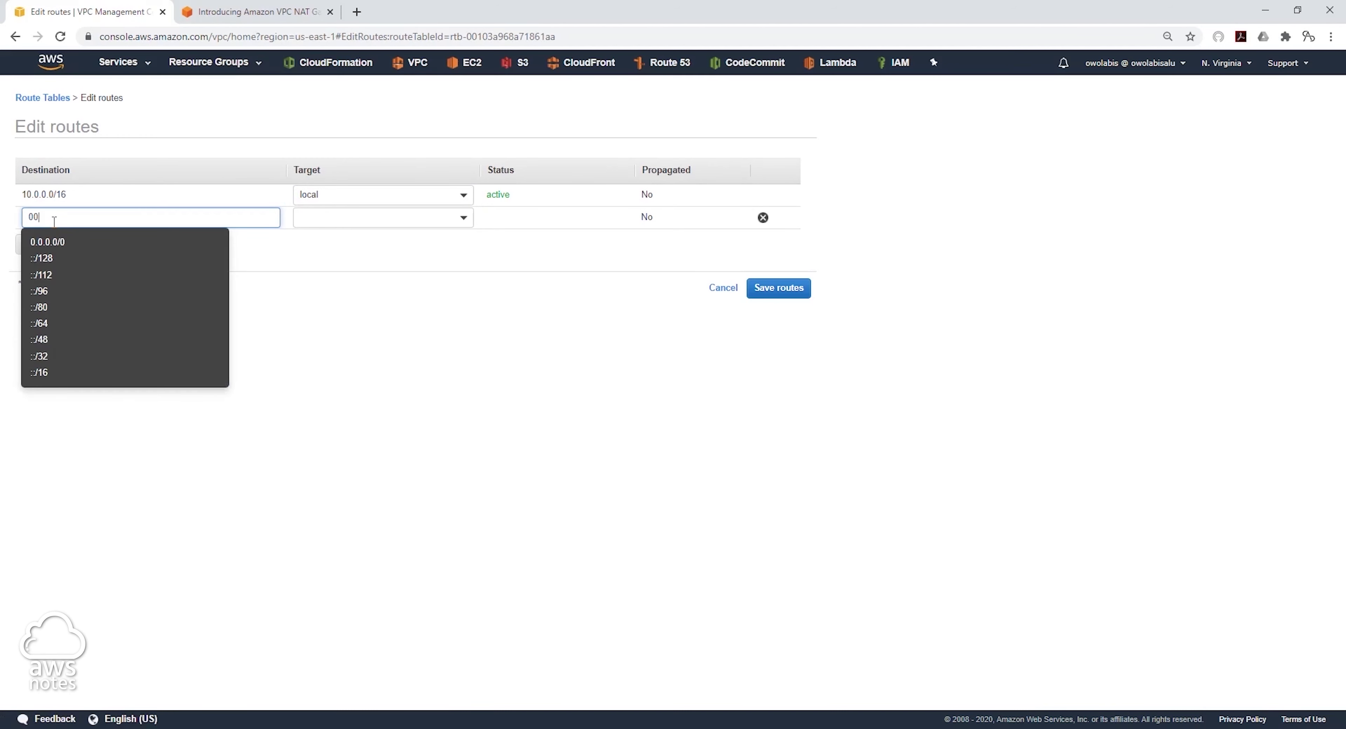
{"action": "left_click", "coordinate": [46, 244]}
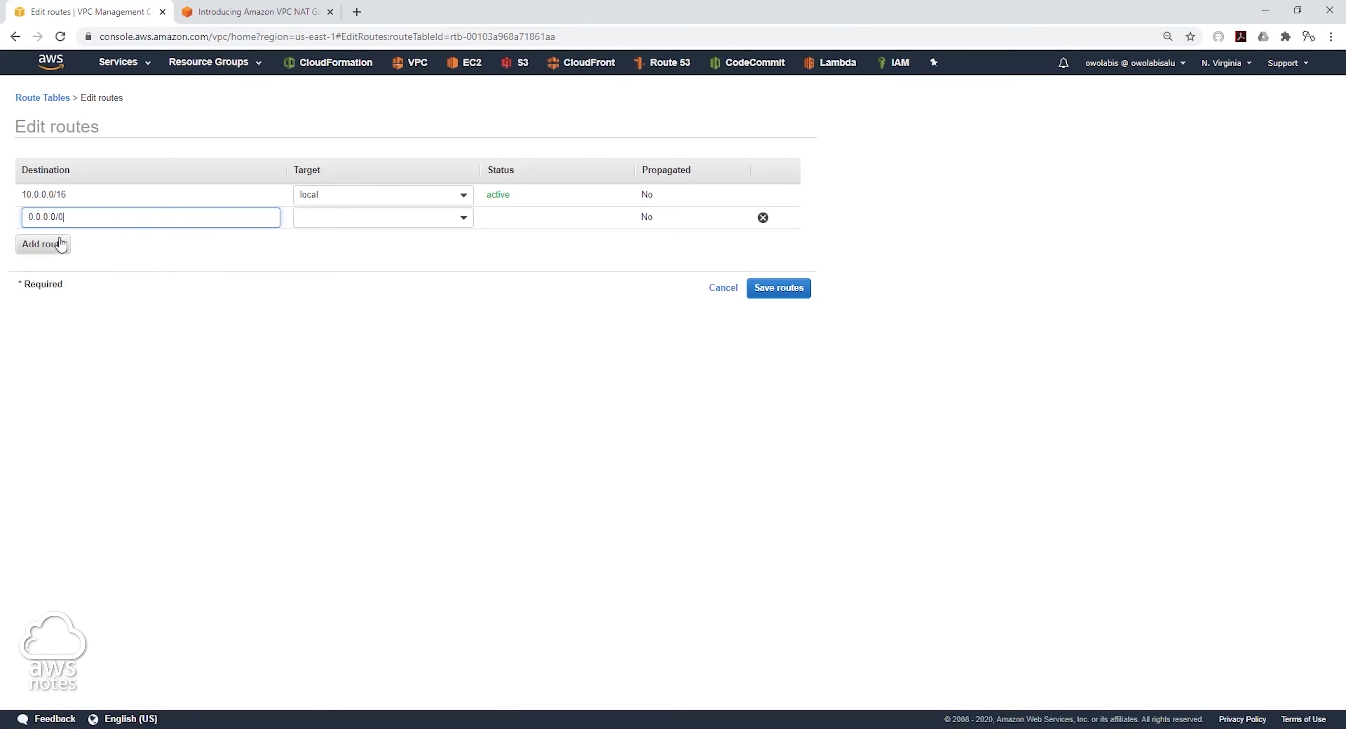
Target the 0.0.0.0/0 route at the NAT gateway "NatGateway Public Subnet 1" and save the routes
{"action": "left_click", "coordinate": [356, 218]}
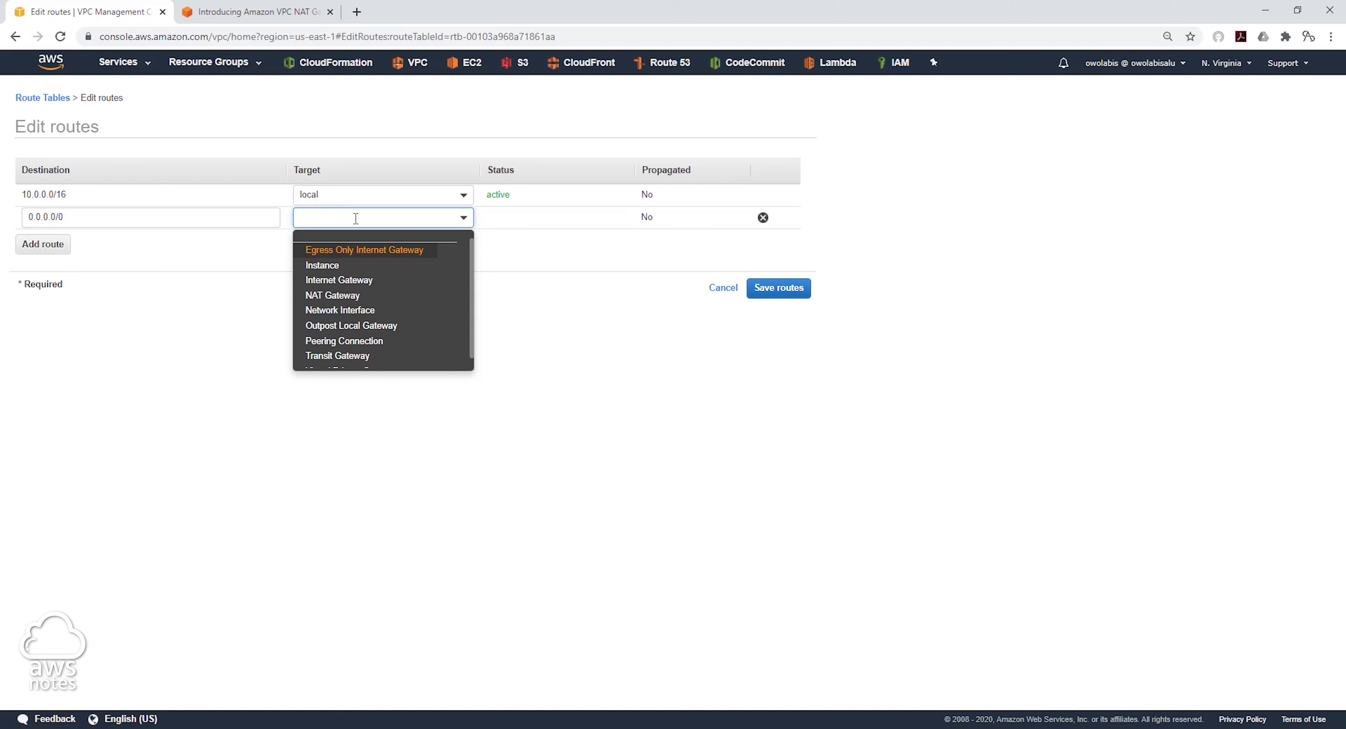
{"action": "left_click", "coordinate": [335, 295]}
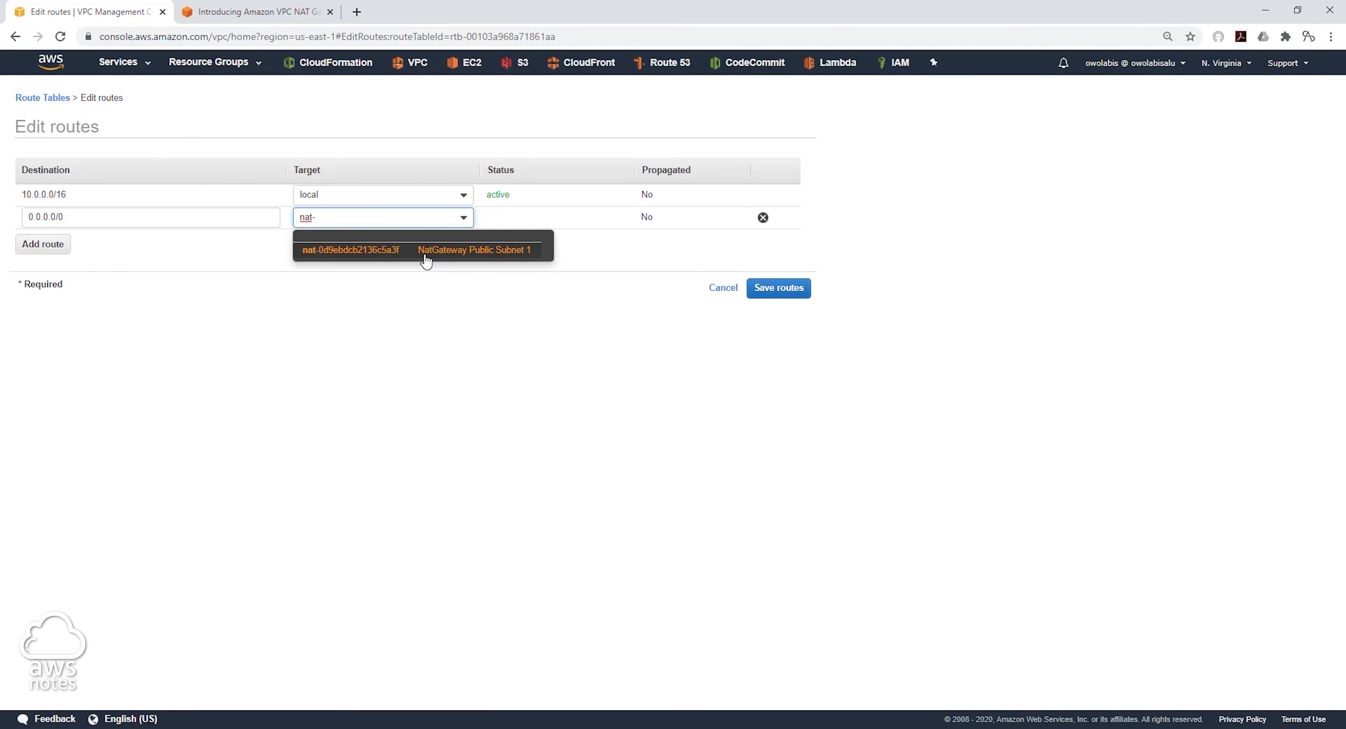
{"action": "left_click", "coordinate": [512, 259]}
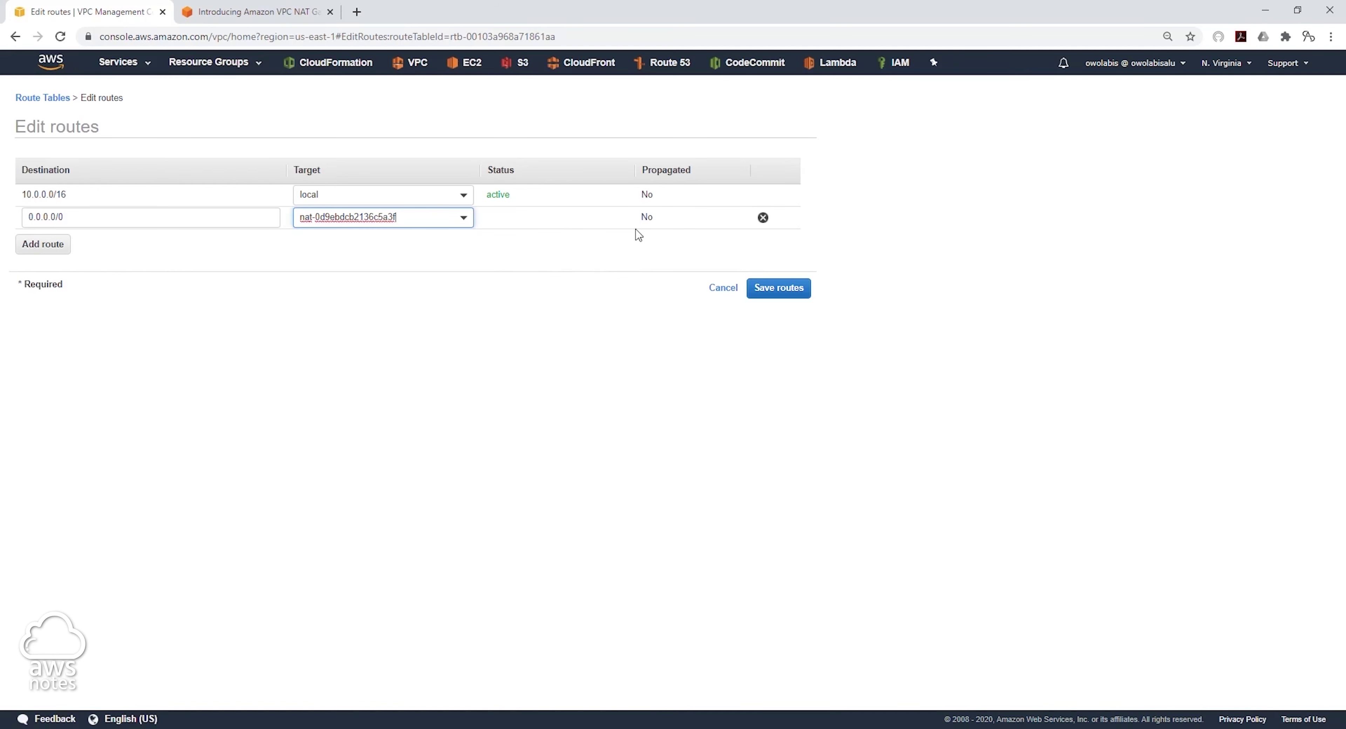
{"action": "left_click", "coordinate": [778, 300]}
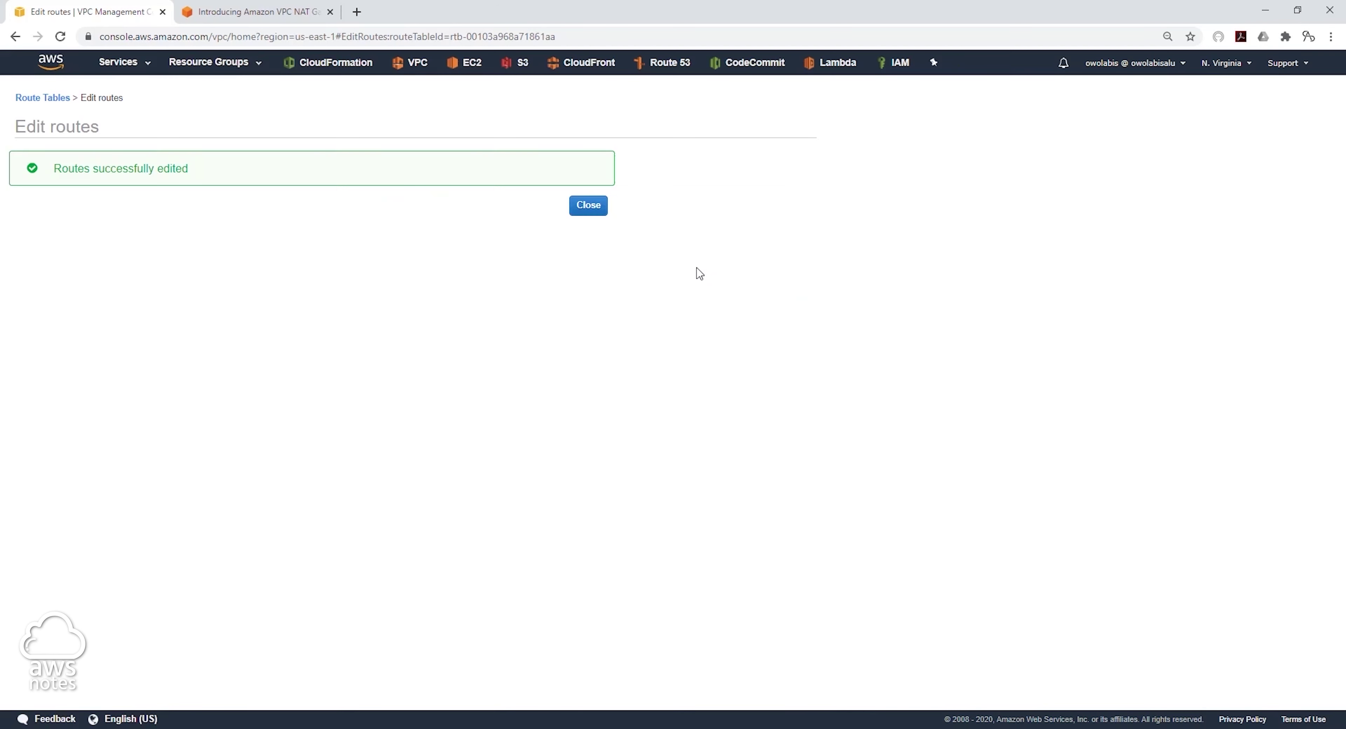
{"action": "left_click", "coordinate": [599, 212]}
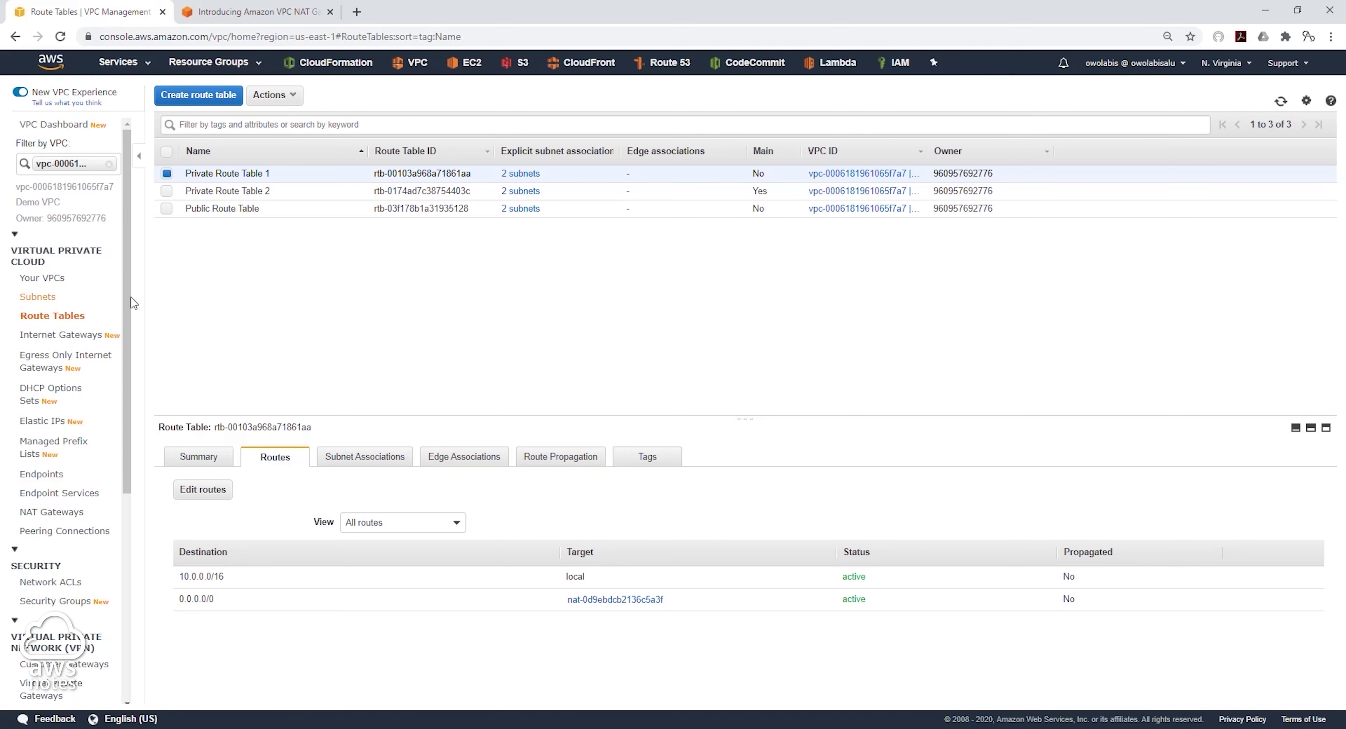
Set up another NAT gateway in Public Subnet 2 of Demo VPC with the Elastic IP 54.165.99.81
{"action": "left_click", "coordinate": [55, 520]}
{"action": "left_click", "coordinate": [228, 102]}
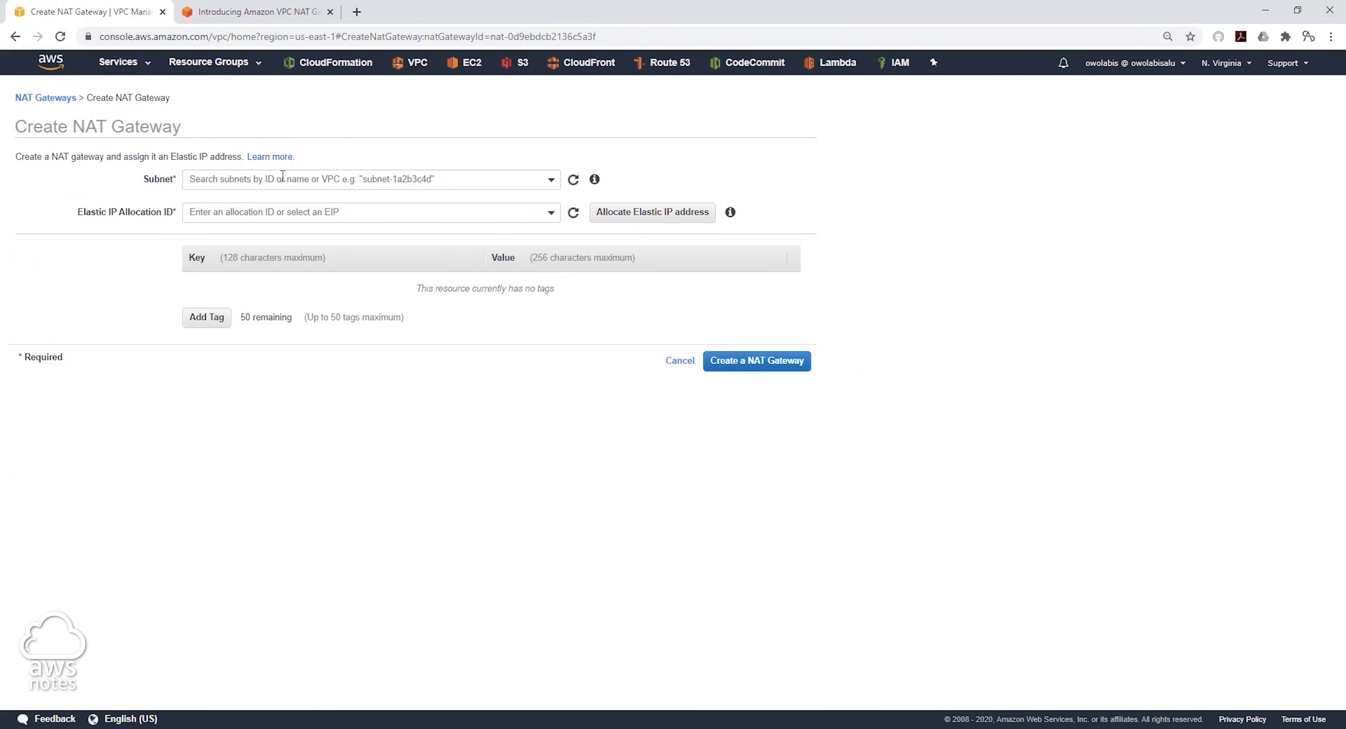
{"action": "left_click", "coordinate": [282, 176]}
{"action": "scroll", "coordinate": [391, 273], "scroll_direction": "down", "scroll_amount": 3}
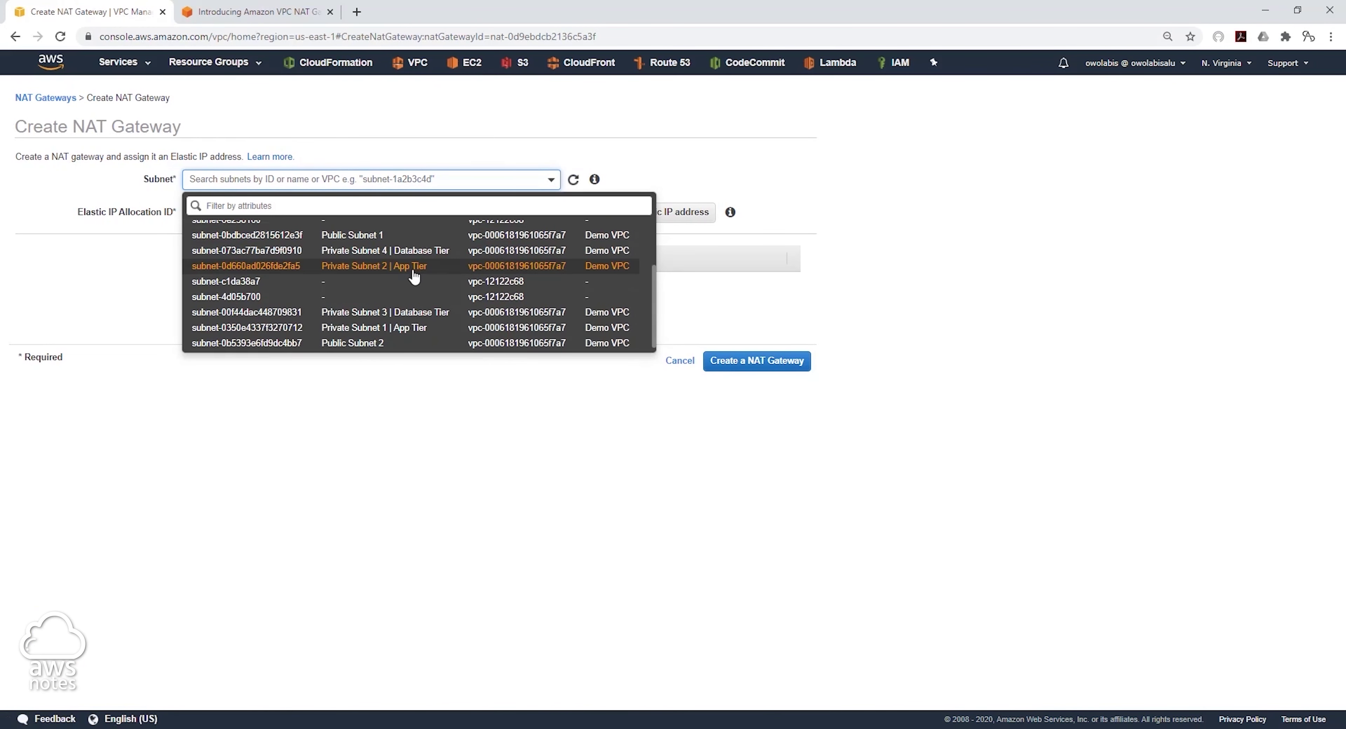
{"action": "left_click", "coordinate": [374, 342]}
{"action": "left_click", "coordinate": [230, 210]}
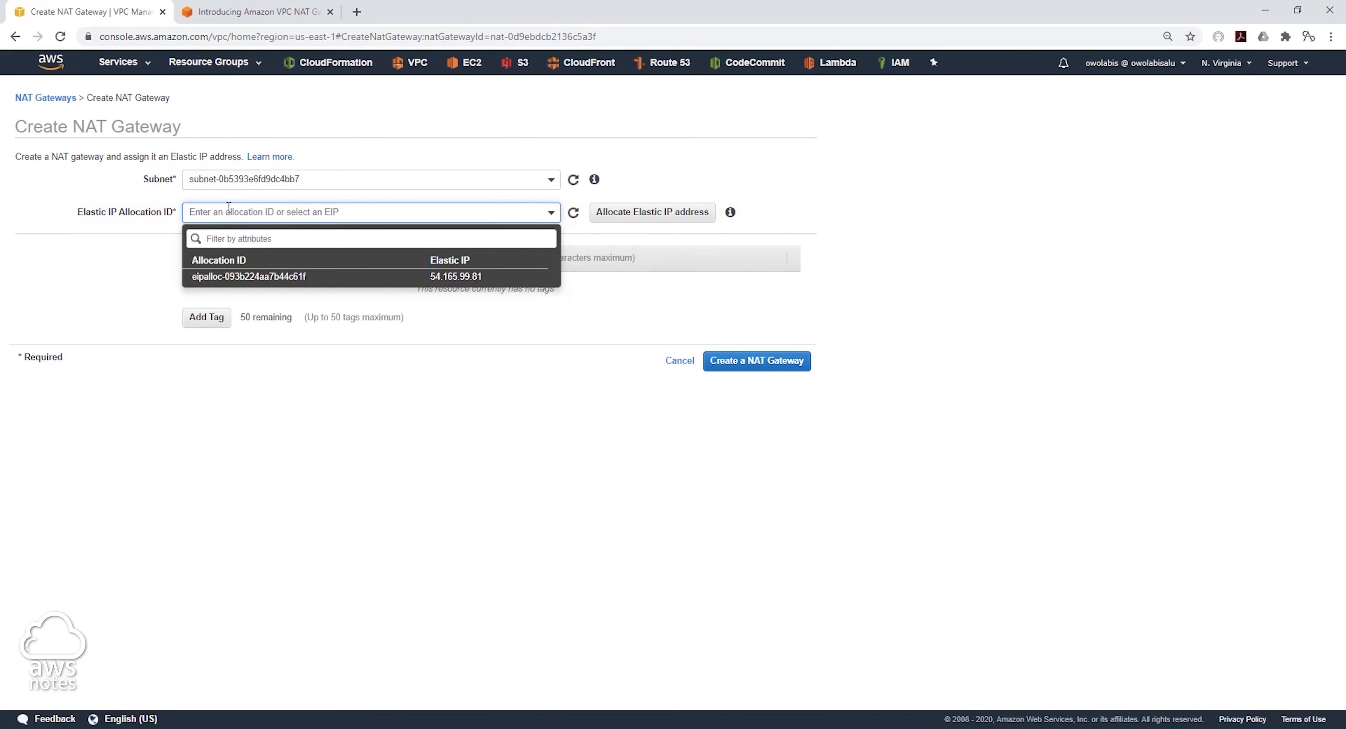
{"action": "left_click", "coordinate": [233, 281]}
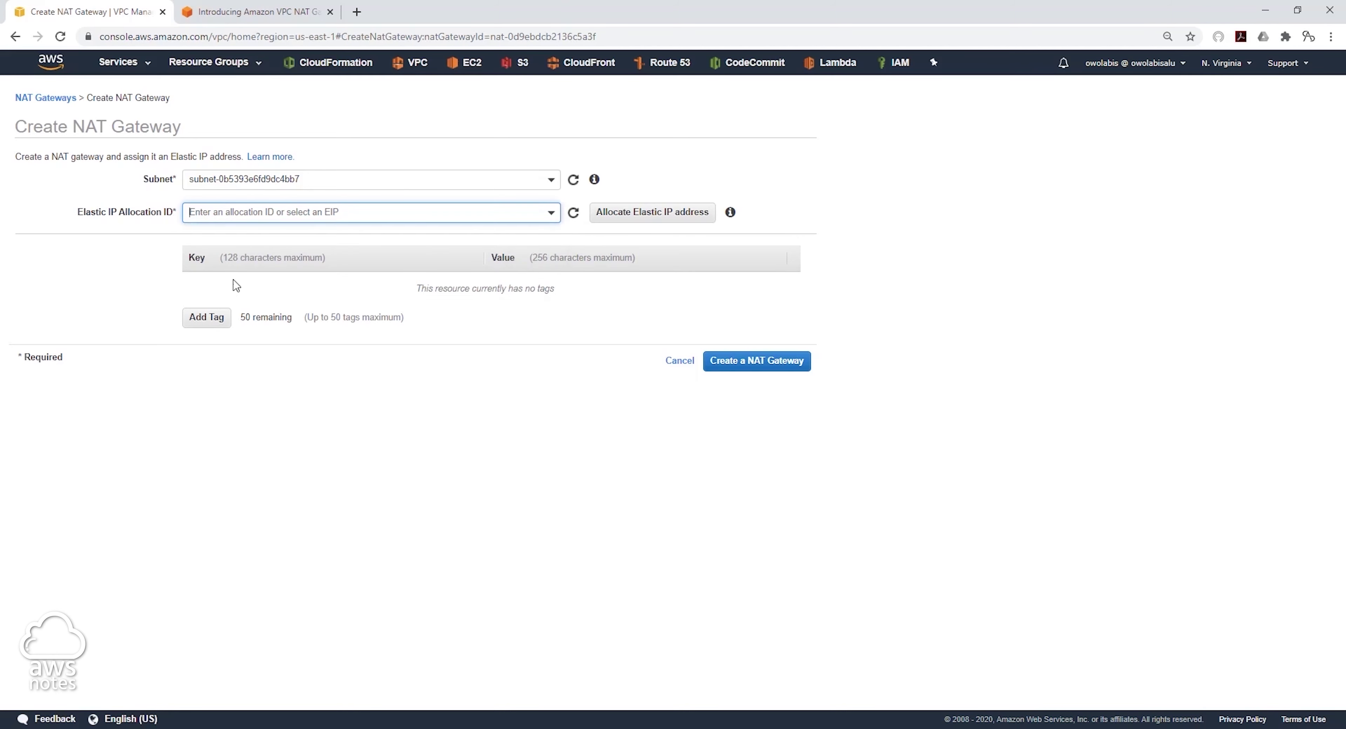
Tag the NAT gateway with the key Name and value "NatGateway Public Subnet 2", and create it
{"action": "left_click", "coordinate": [204, 318]}
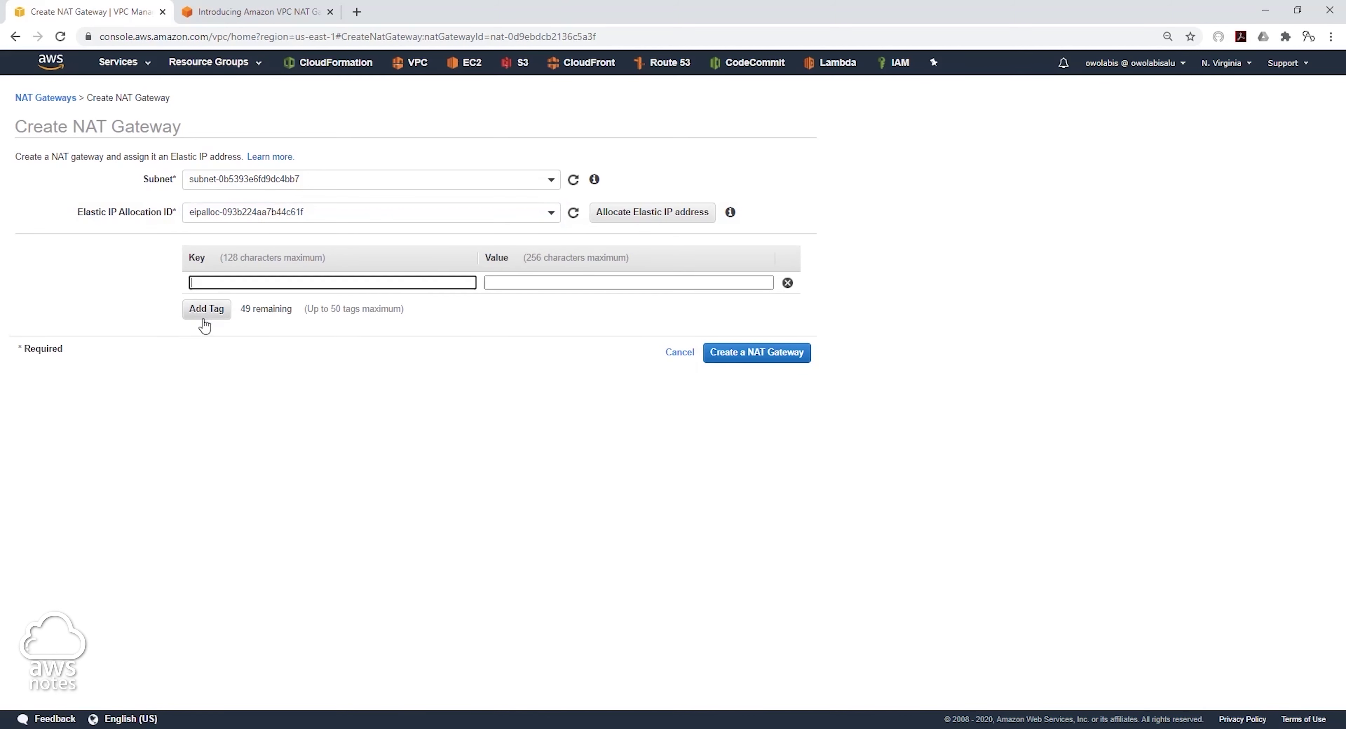
{"action": "left_click", "coordinate": [236, 285]}
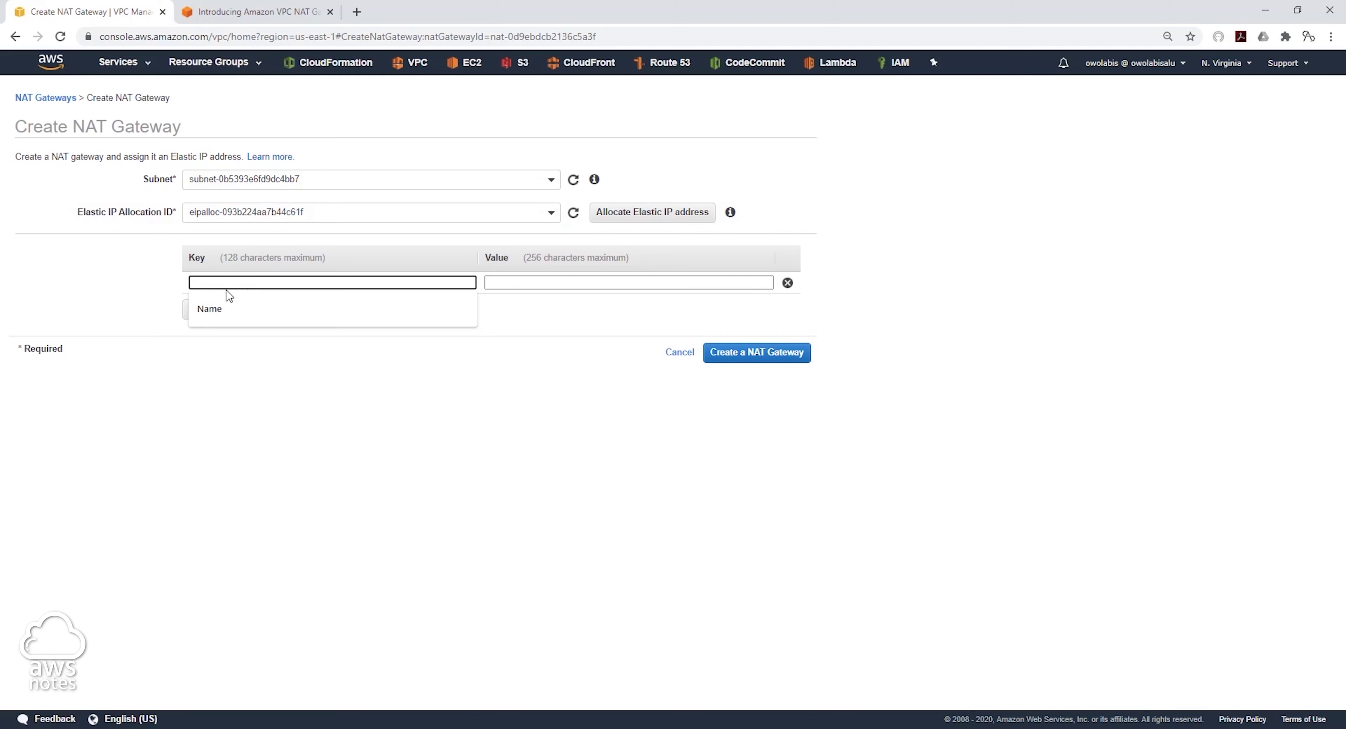
{"action": "left_click", "coordinate": [224, 305]}
{"action": "left_click", "coordinate": [533, 283]}
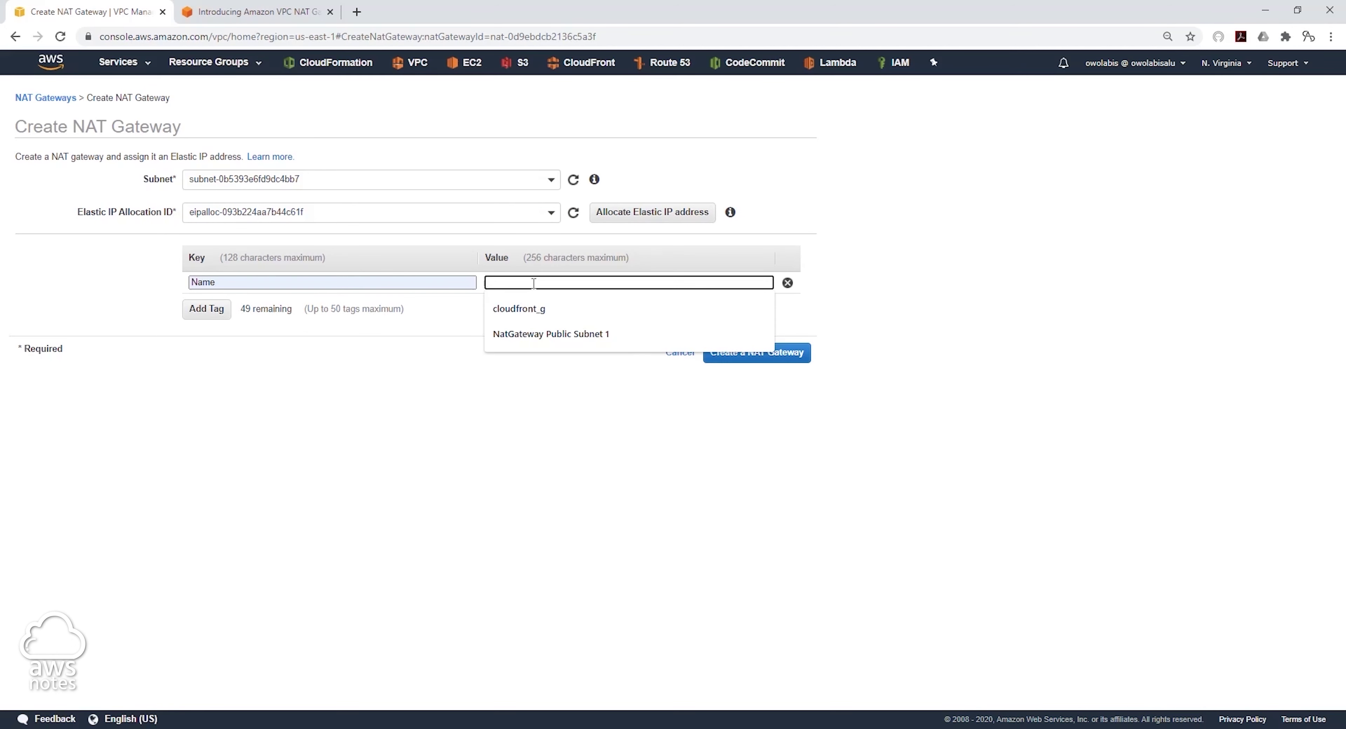
{"action": "left_click", "coordinate": [551, 334]}
{"action": "key", "text": "BackSpace"}
{"action": "type", "text": "2"}
{"action": "left_click", "coordinate": [742, 355]}
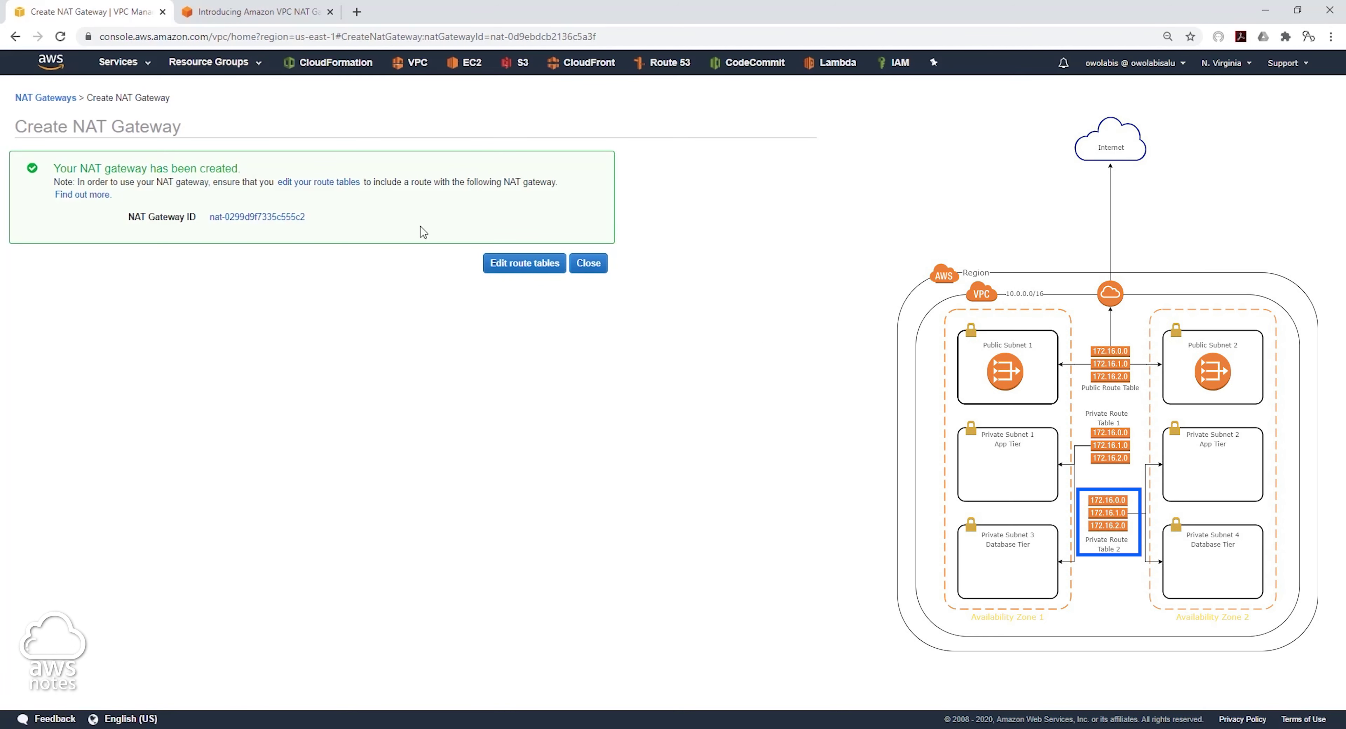
Add a route with destination 0.0.0.0/0 to Private Route Table 2
{"action": "left_click", "coordinate": [524, 264]}
{"action": "left_click", "coordinate": [167, 191]}
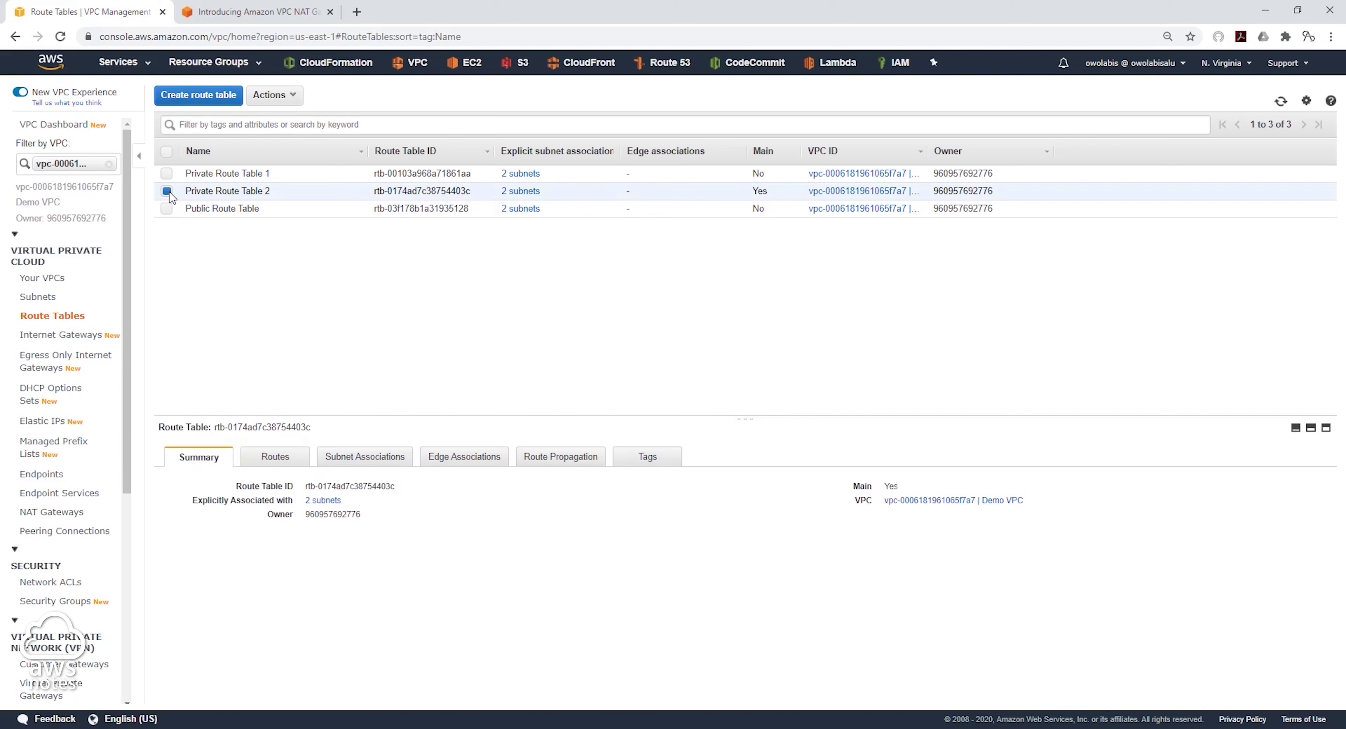
{"action": "left_click", "coordinate": [285, 462]}
{"action": "left_click", "coordinate": [215, 490]}
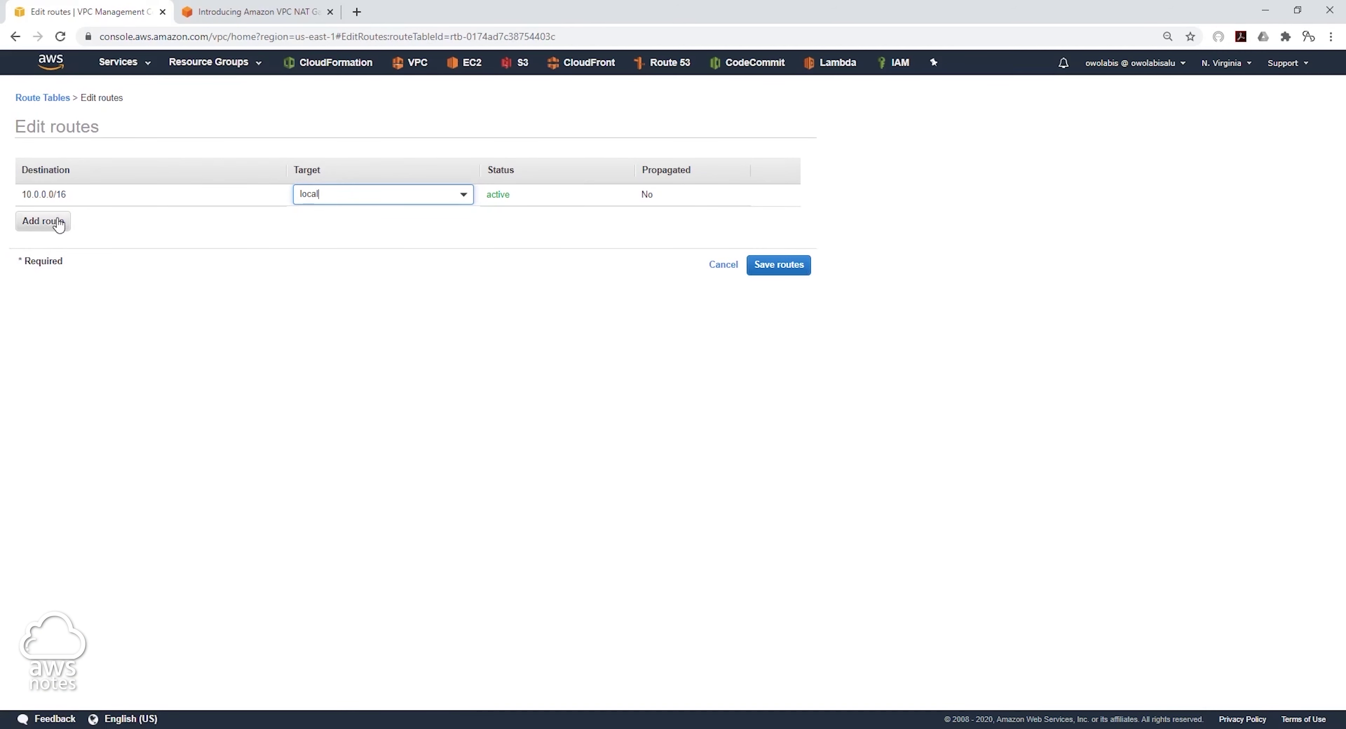
{"action": "left_click", "coordinate": [68, 230]}
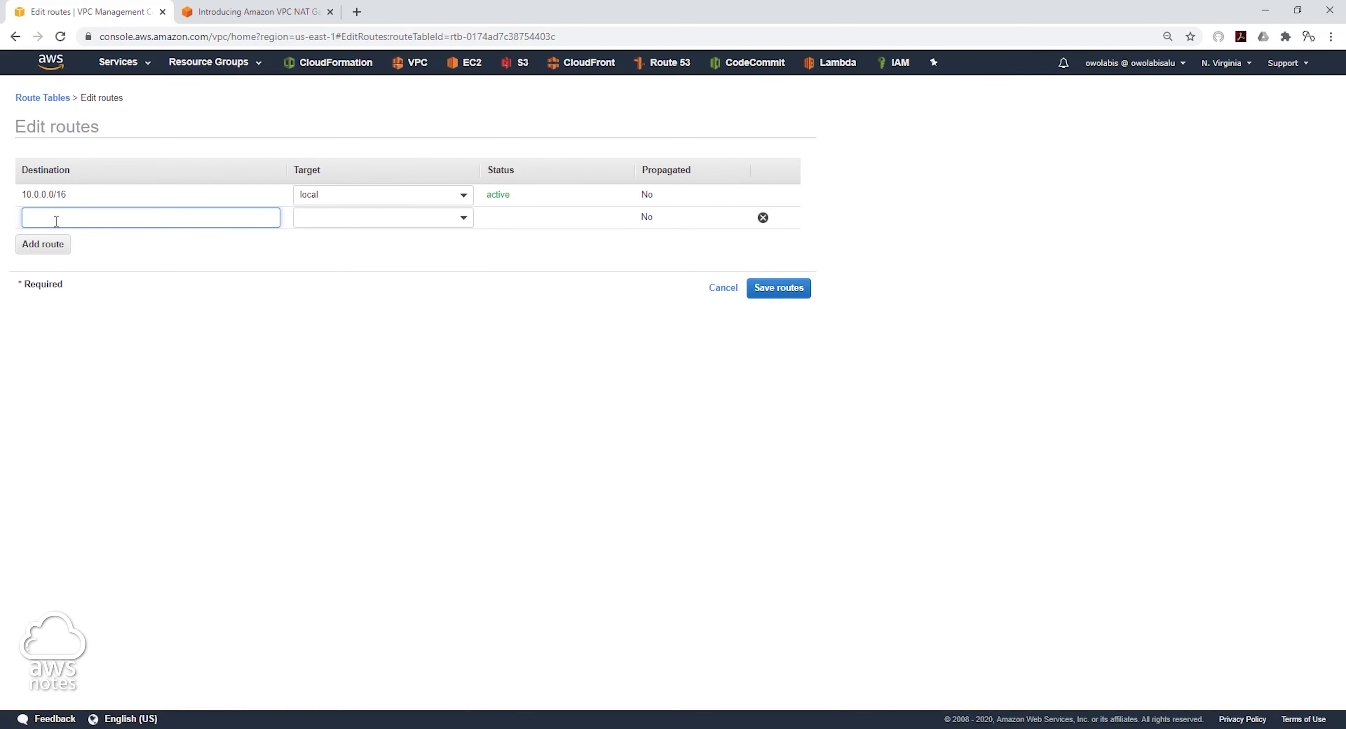
{"action": "type", "text": "0.0.0.0/0"}
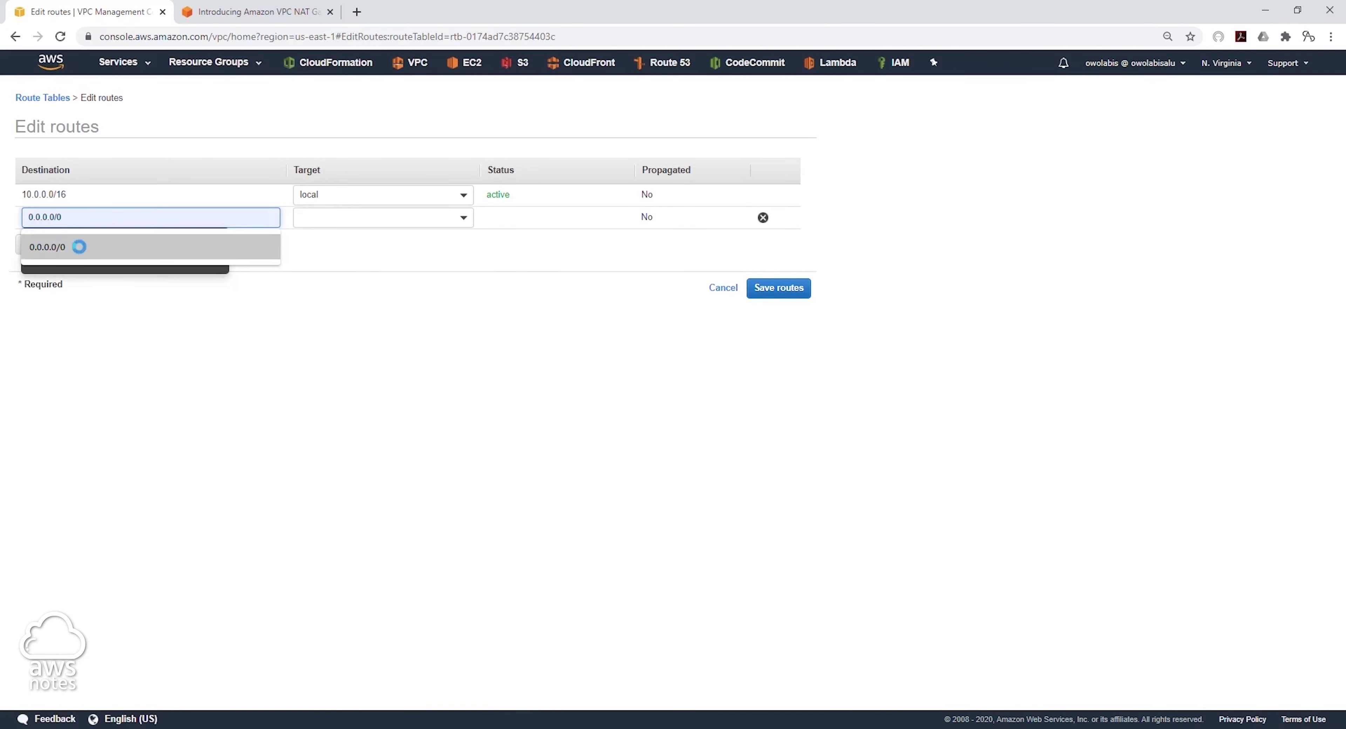
{"action": "left_click", "coordinate": [81, 248]}
Target the 0.0.0.0/0 route at the NAT gateway "NatGateway Public Subnet 2" and save the routes
{"action": "left_click", "coordinate": [360, 217]}
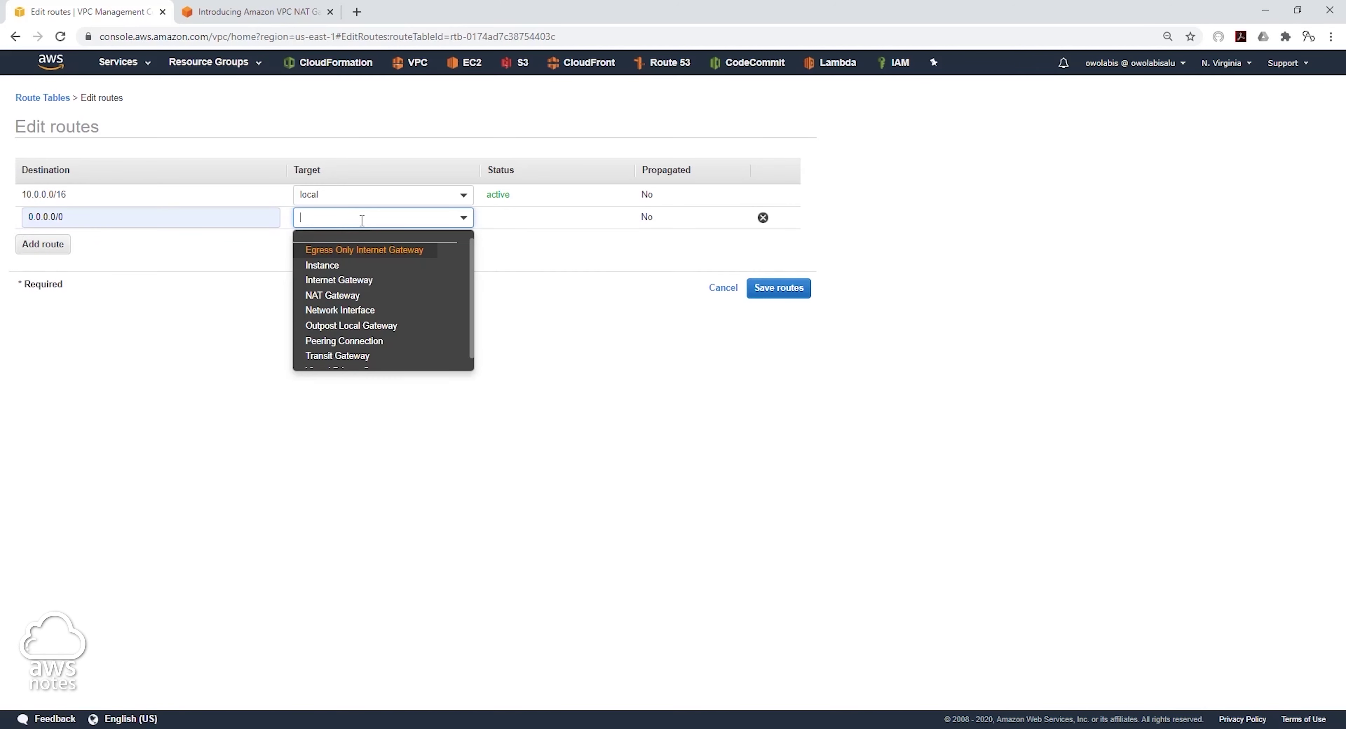
{"action": "left_click", "coordinate": [334, 295]}
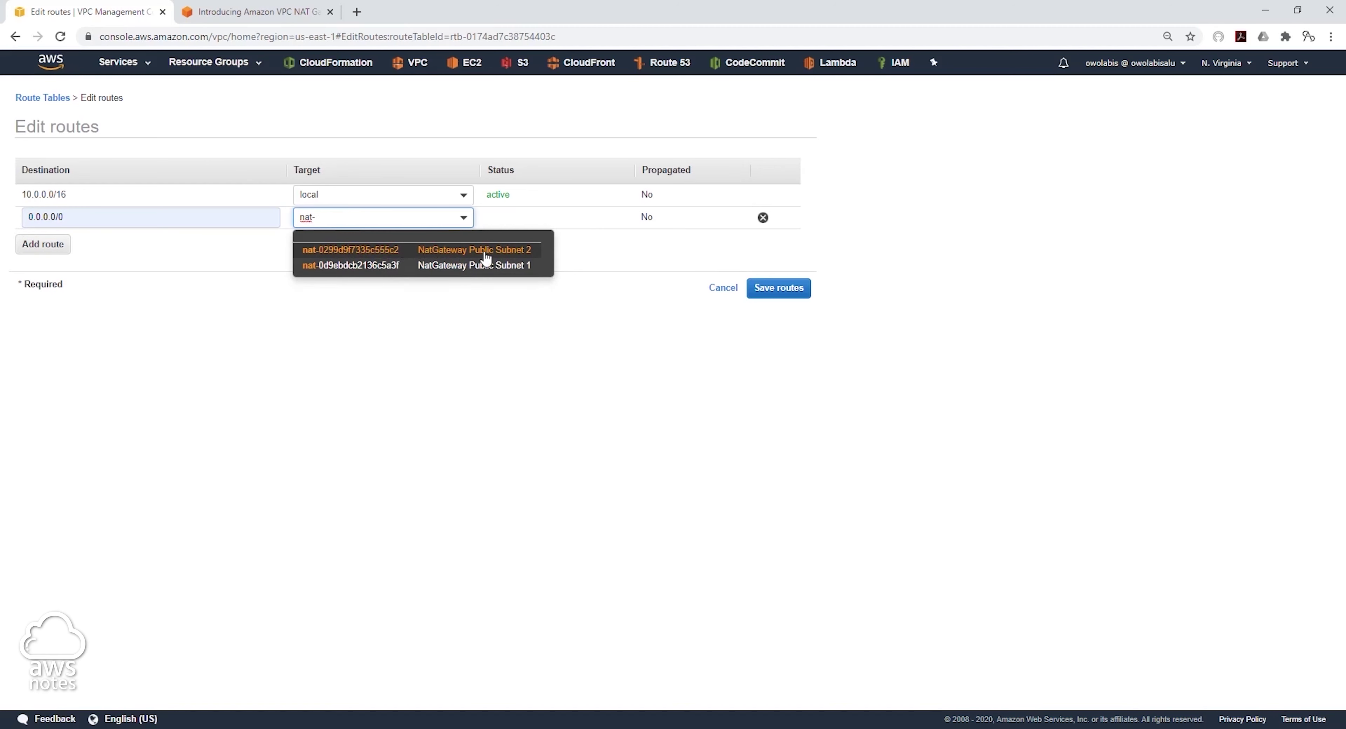
{"action": "left_click", "coordinate": [519, 252]}
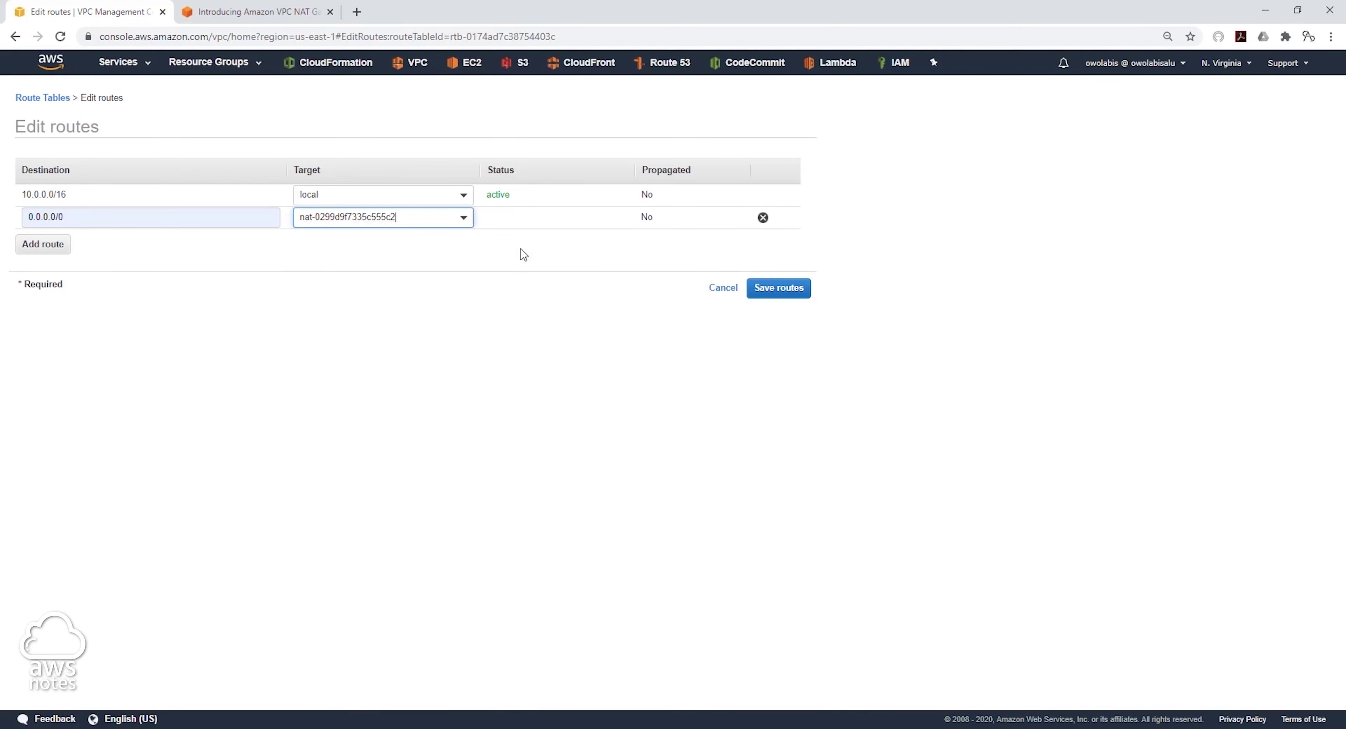
{"action": "left_click", "coordinate": [778, 294]}
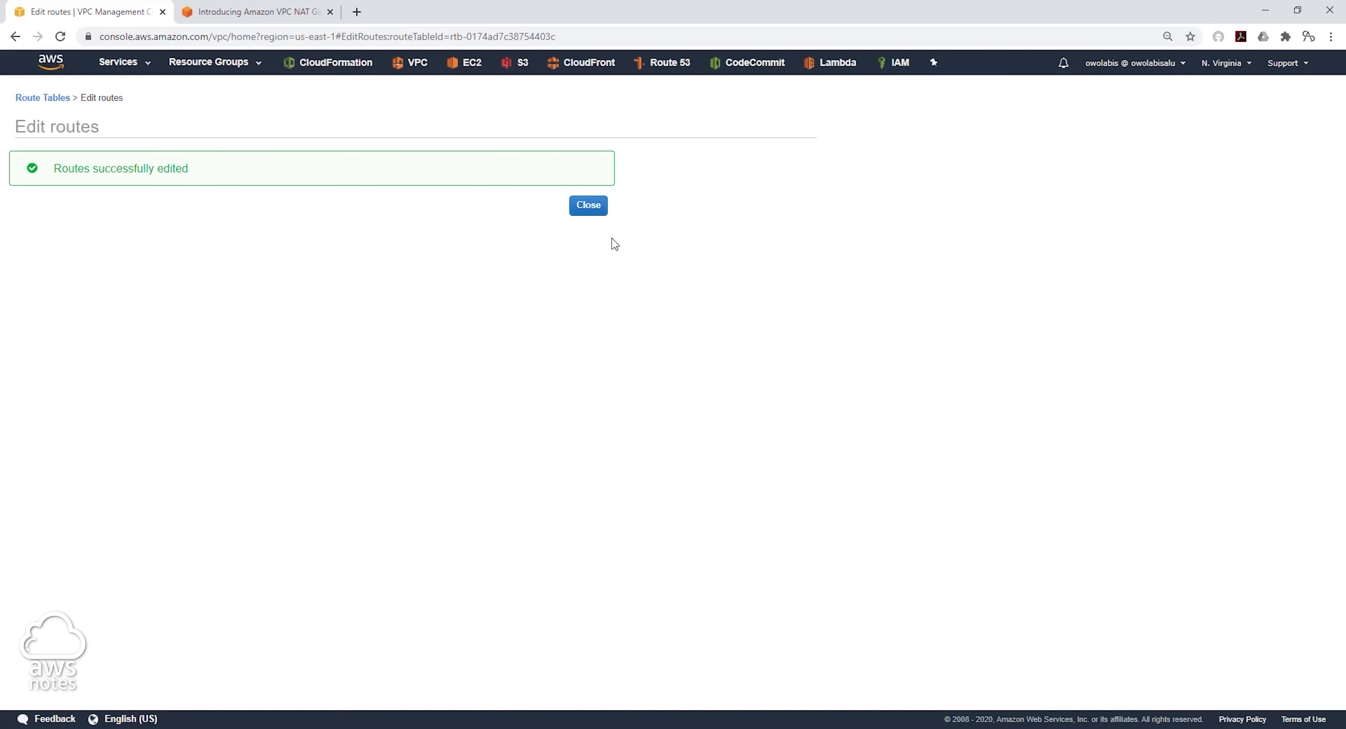
{"action": "left_click", "coordinate": [591, 207]}
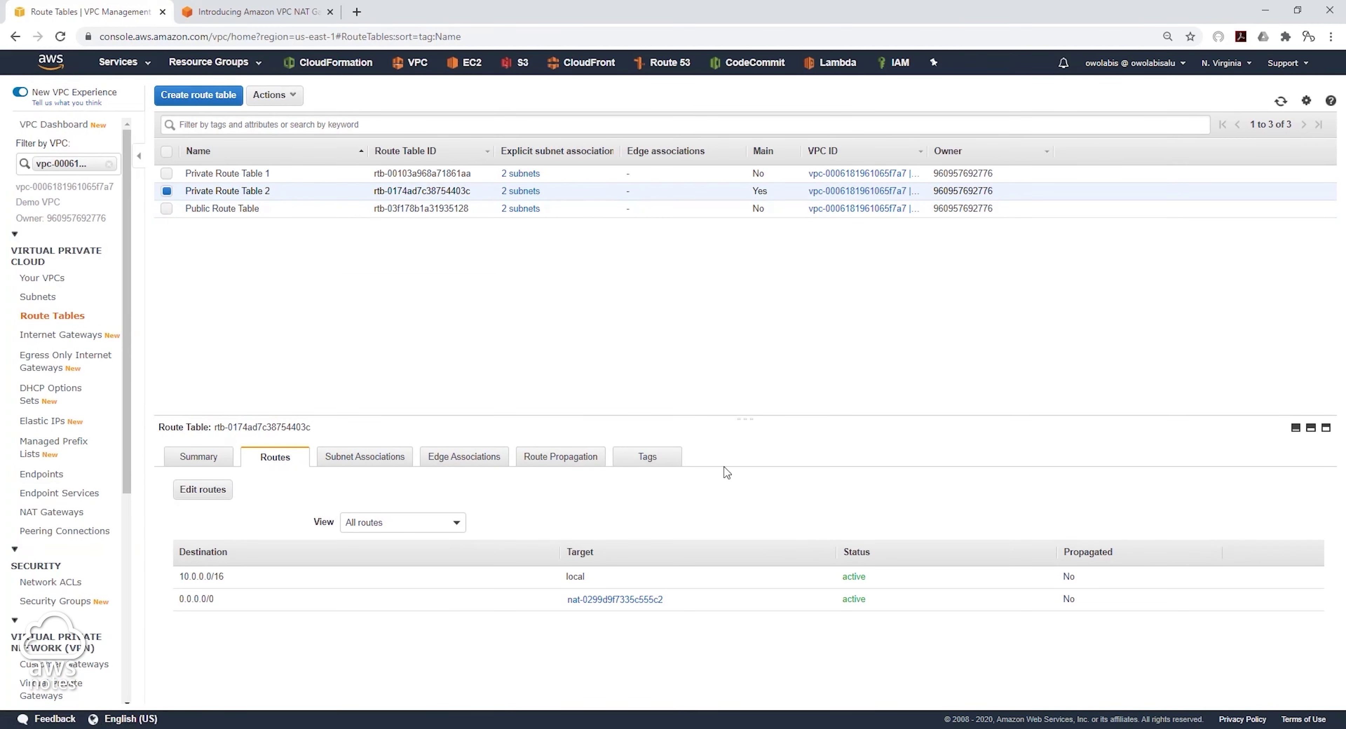